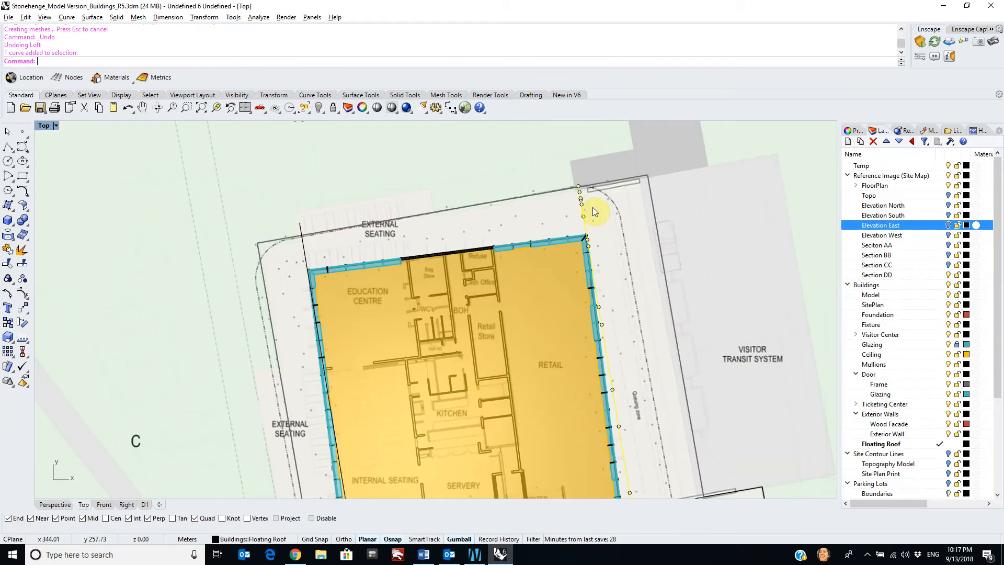
pyautogui.scroll(-2, 641, 196)
pyautogui.scroll(2, 638, 225)
pyautogui.scroll(1, 642, 208)
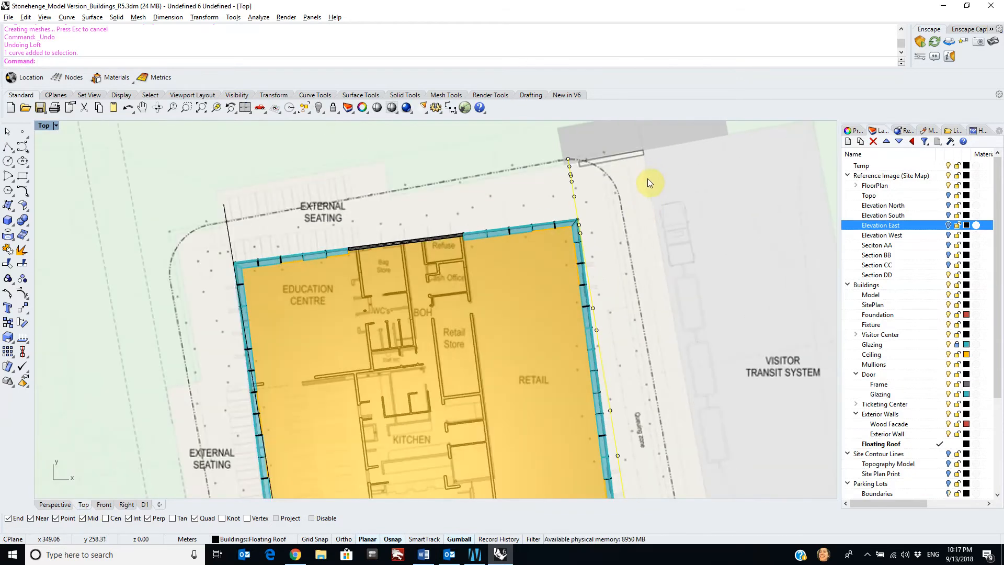
pyautogui.scroll(-3, 626, 175)
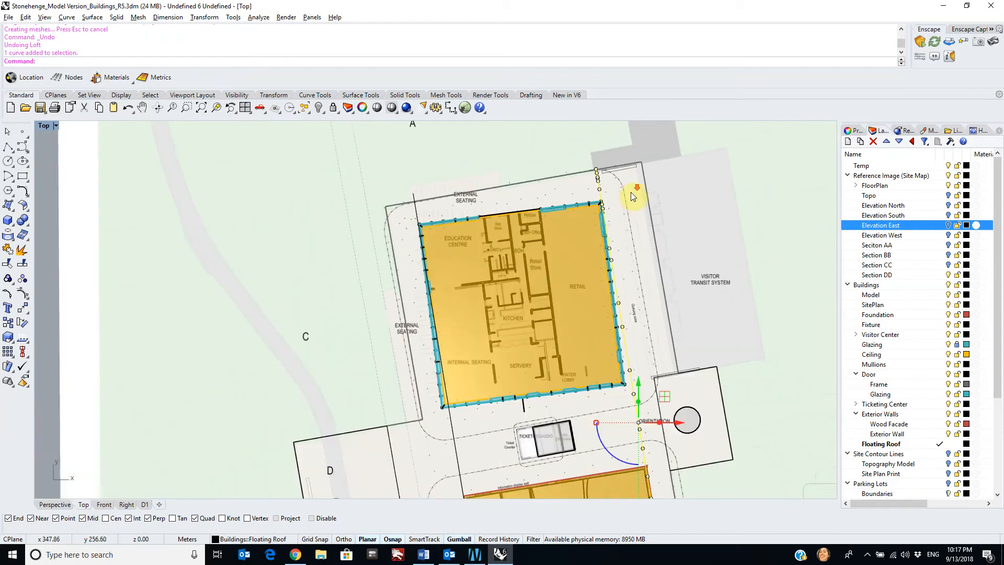
# - Switch to Chrome and examine the covered walkway between the visitor centre's buildings in Google Street View, including its columns and floor paving
pyautogui.hotkey('alt', 'Tab')
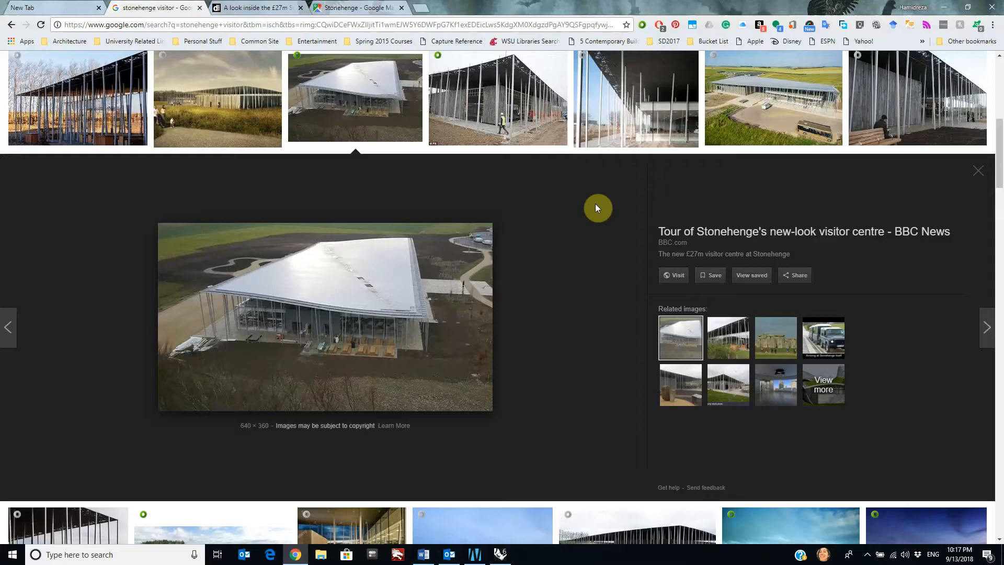
pyautogui.click(339, 6)
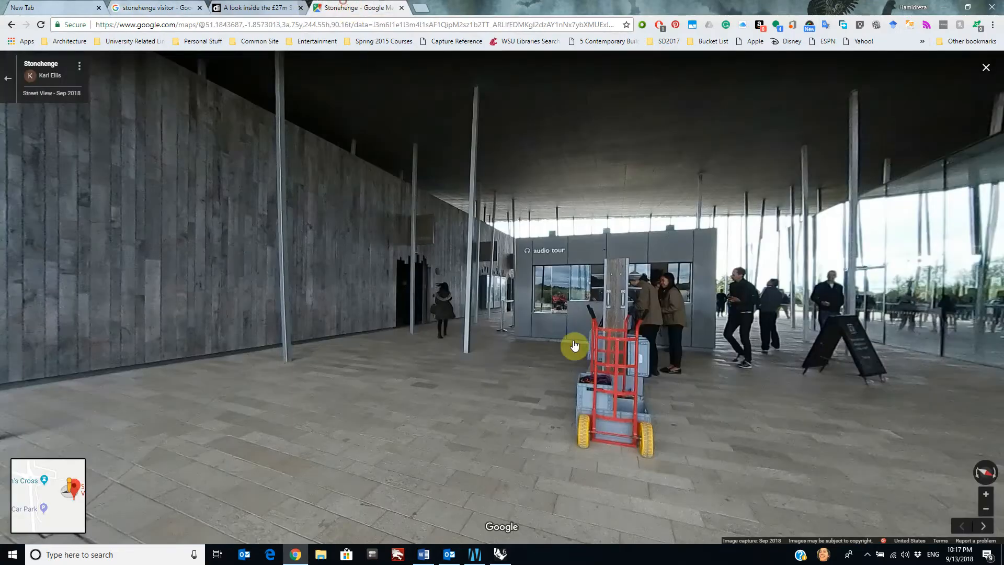
pyautogui.click(609, 346)
pyautogui.click(624, 430)
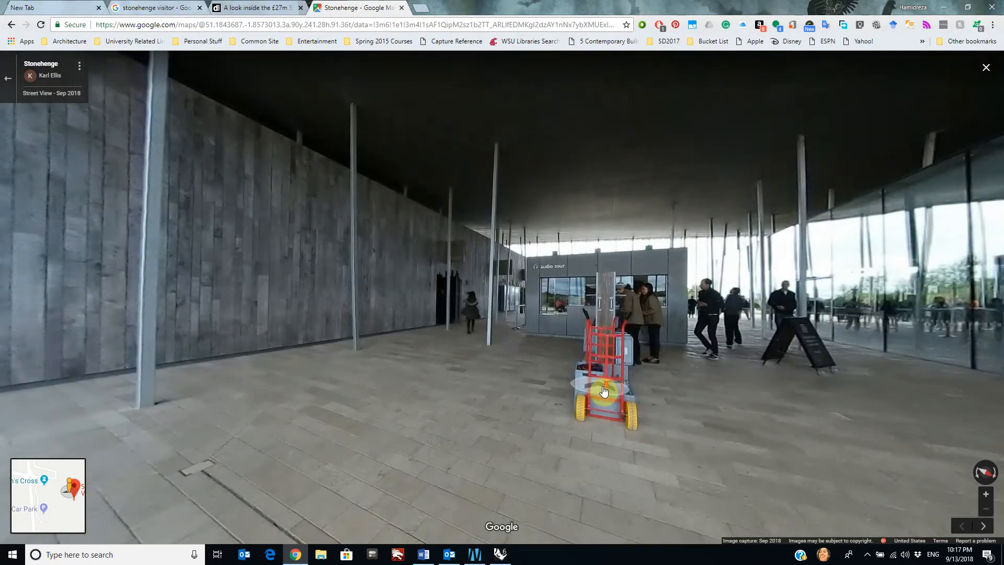
pyautogui.click(595, 456)
pyautogui.moveTo(609, 262); pyautogui.dragTo(603, 171)
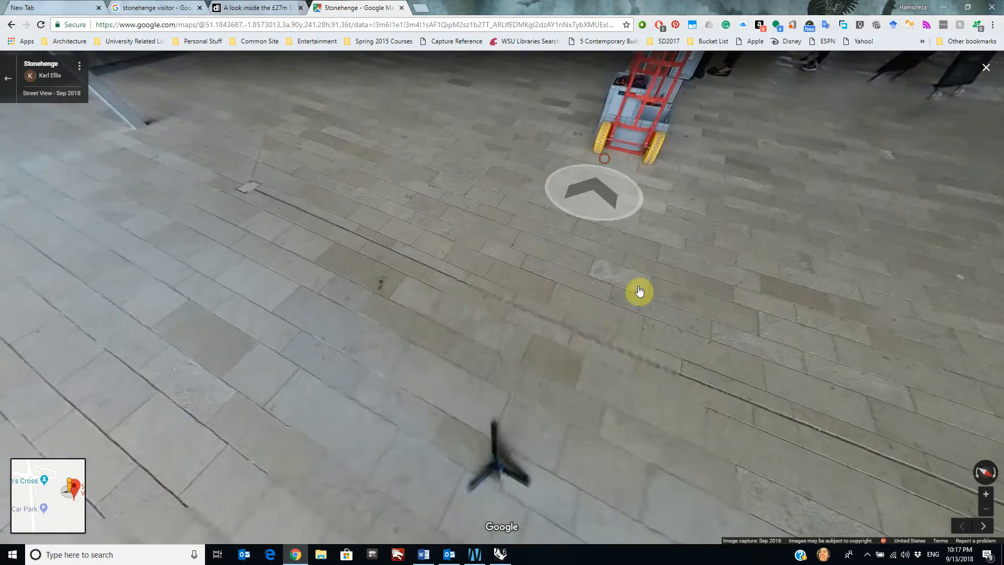
pyautogui.click(640, 299)
pyautogui.moveTo(359, 343); pyautogui.dragTo(558, 211)
pyautogui.moveTo(320, 82); pyautogui.dragTo(315, 93)
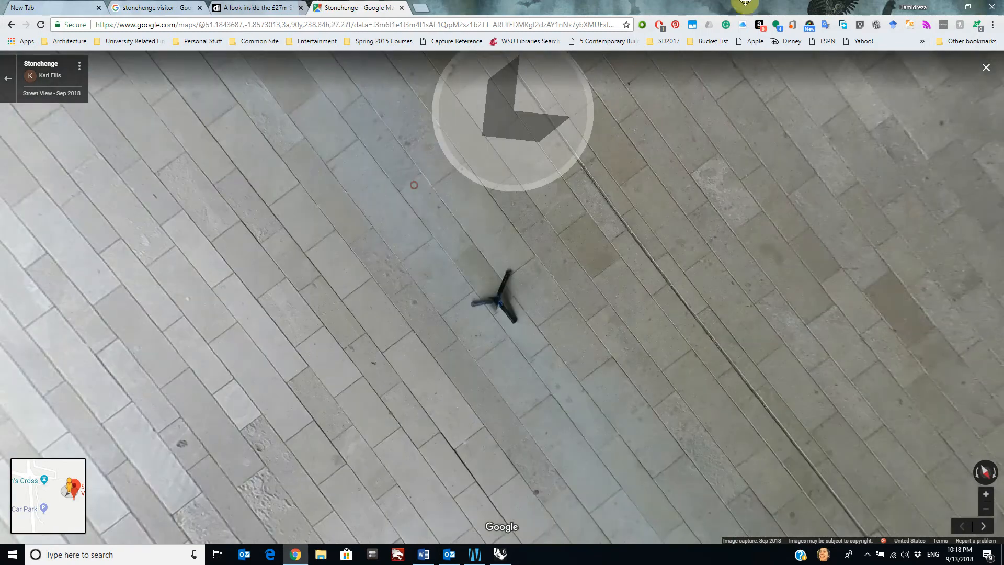
pyautogui.moveTo(739, 3); pyautogui.dragTo(777, 3)
pyautogui.moveTo(581, 274); pyautogui.dragTo(439, 73)
pyautogui.moveTo(574, 211); pyautogui.dragTo(615, 370)
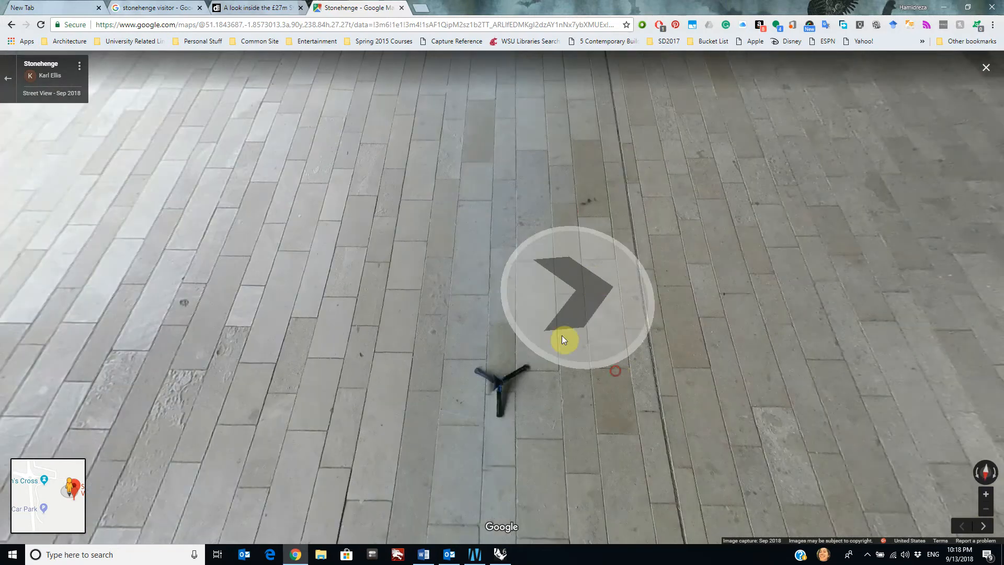
pyautogui.click(562, 337)
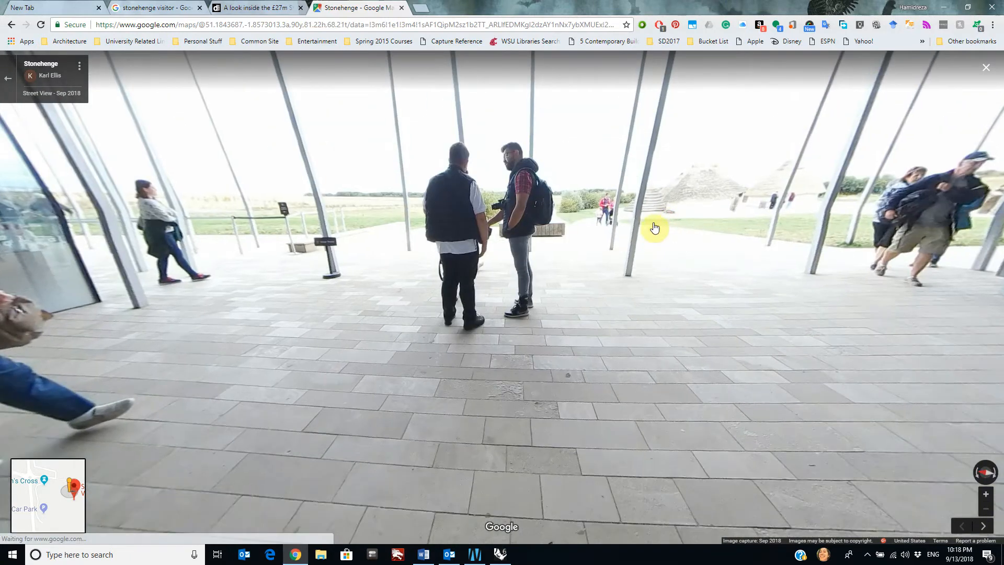
# - Walk outside the visitor centre in Street View and examine the paths and the thatched huts
pyautogui.click(634, 233)
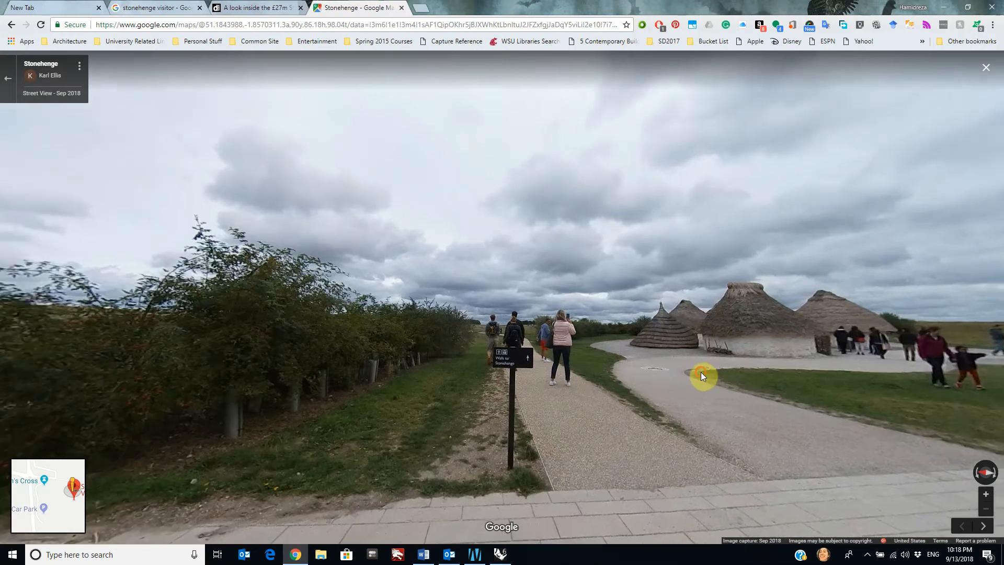
pyautogui.moveTo(697, 377); pyautogui.dragTo(599, 393)
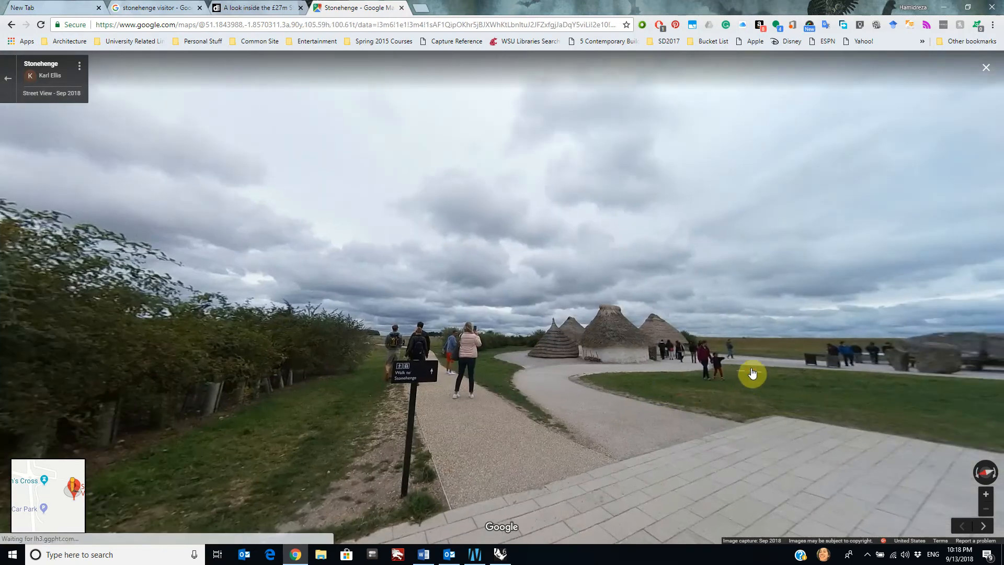
pyautogui.click(589, 410)
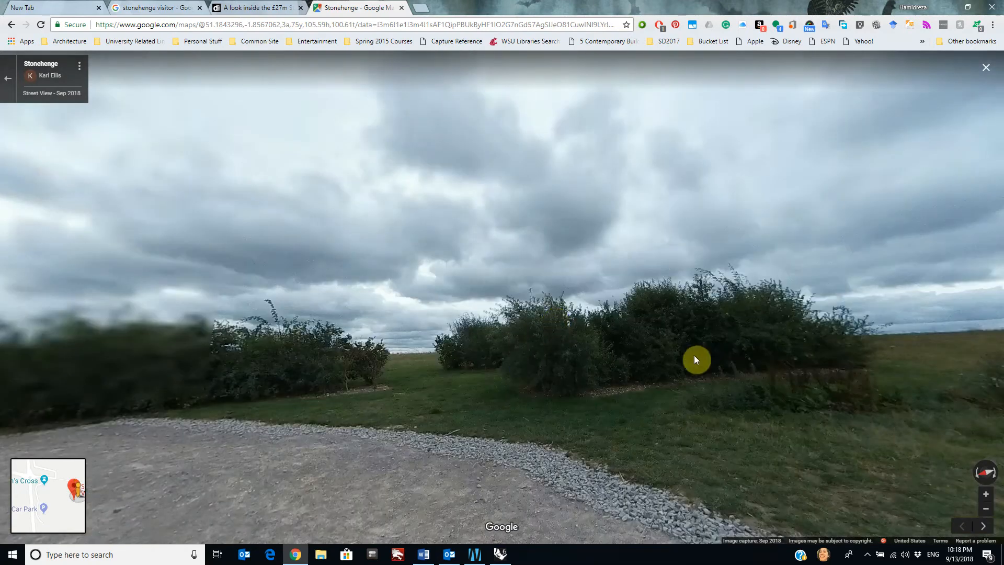
pyautogui.click(427, 362)
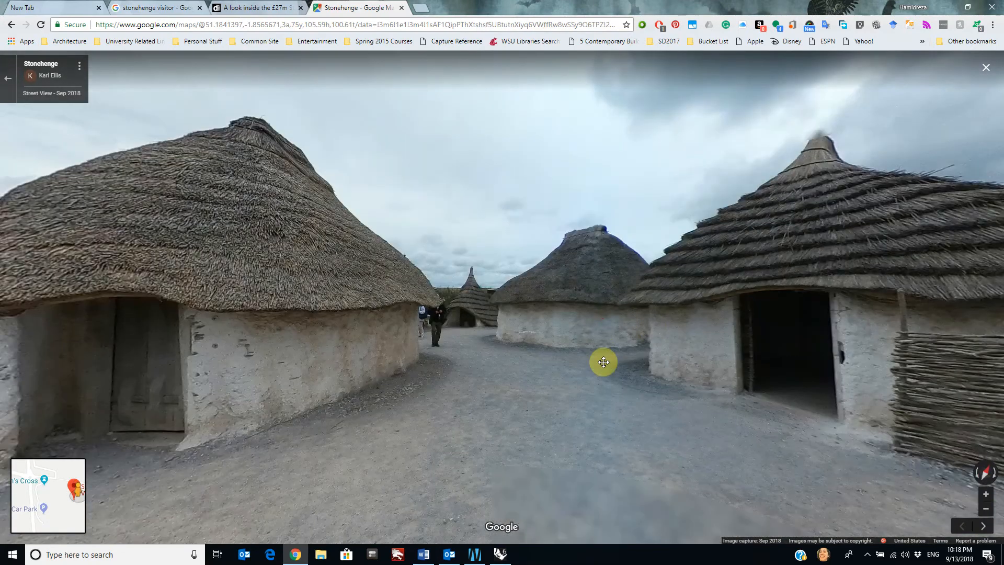
pyautogui.moveTo(603, 362); pyautogui.dragTo(549, 258)
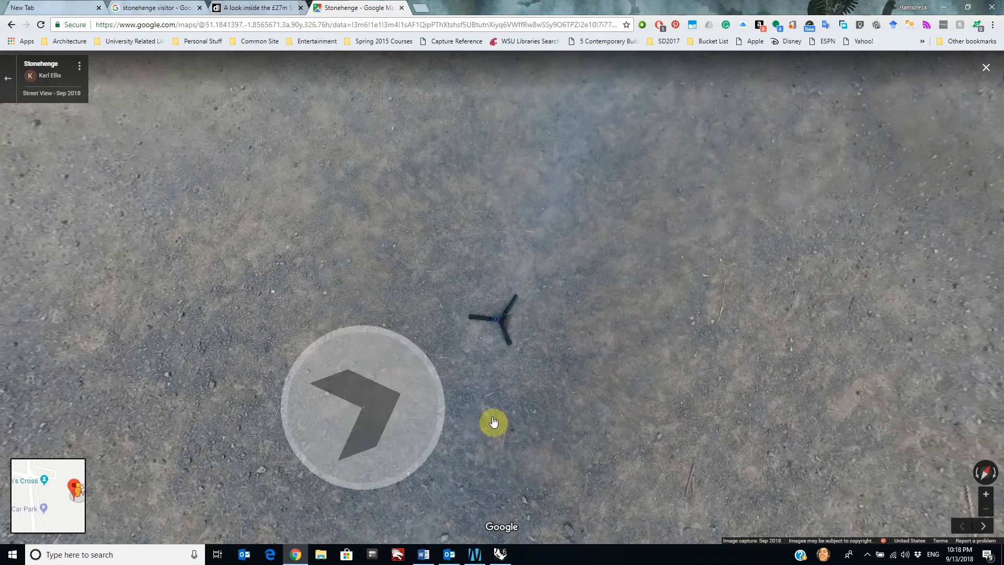
# - Close Street View and examine the visitor centre's roof outline on the satellite map
pyautogui.click(987, 69)
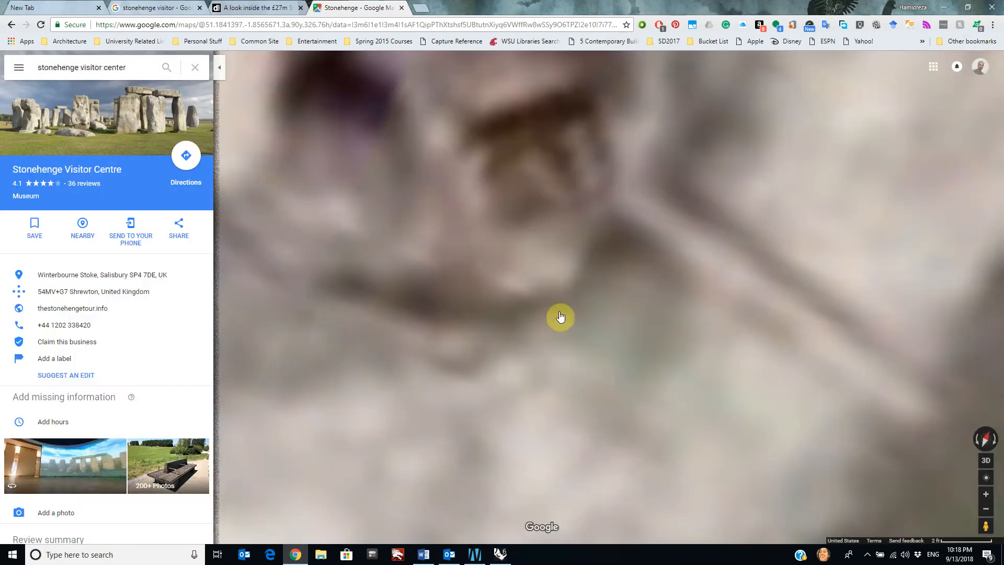
pyautogui.scroll(2, 471, 273)
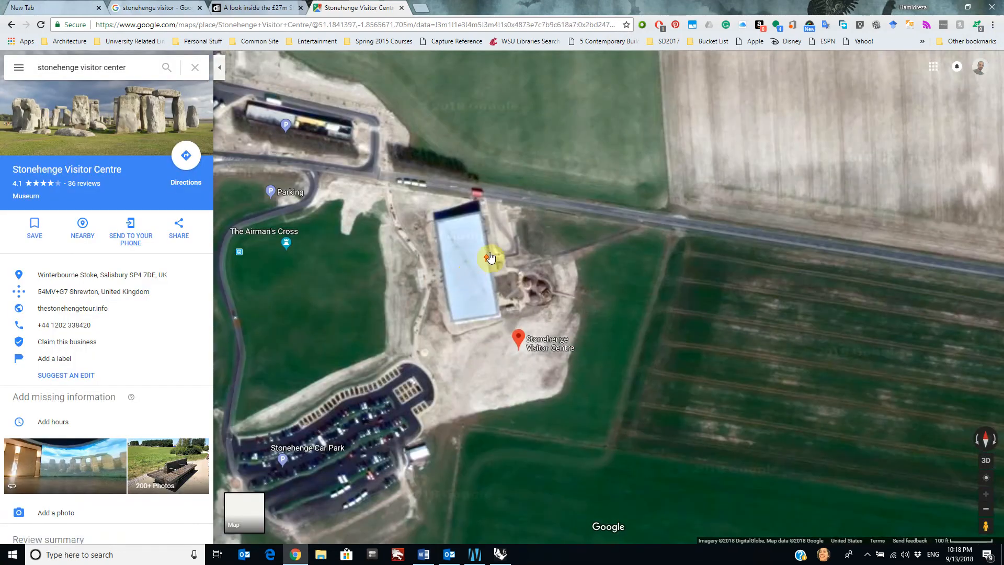
pyautogui.scroll(2, 606, 413)
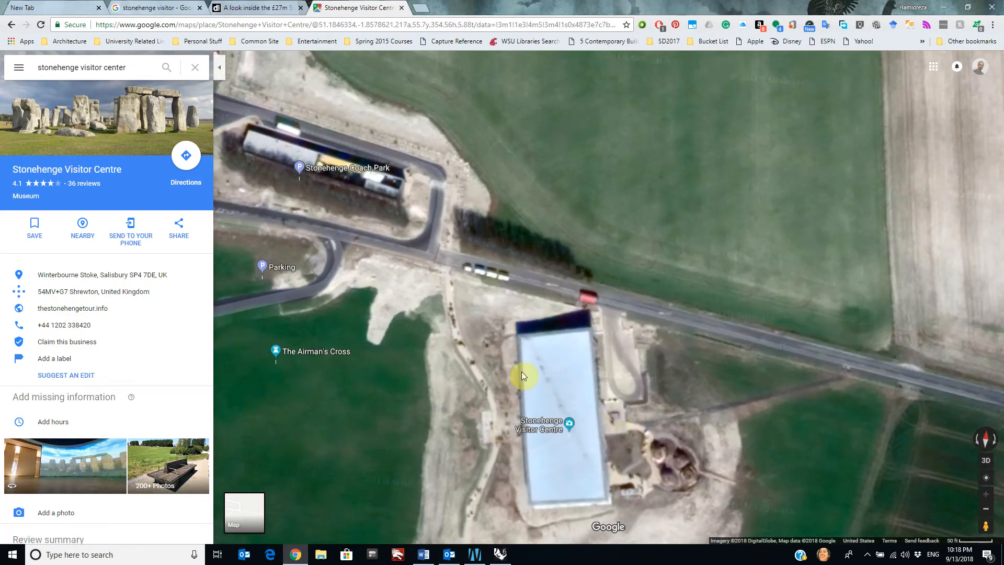
# - Switch back to Rhino and examine the selected roof curve against the plan outline at the building's northeast corner
pyautogui.hotkey('alt', 'Tab')
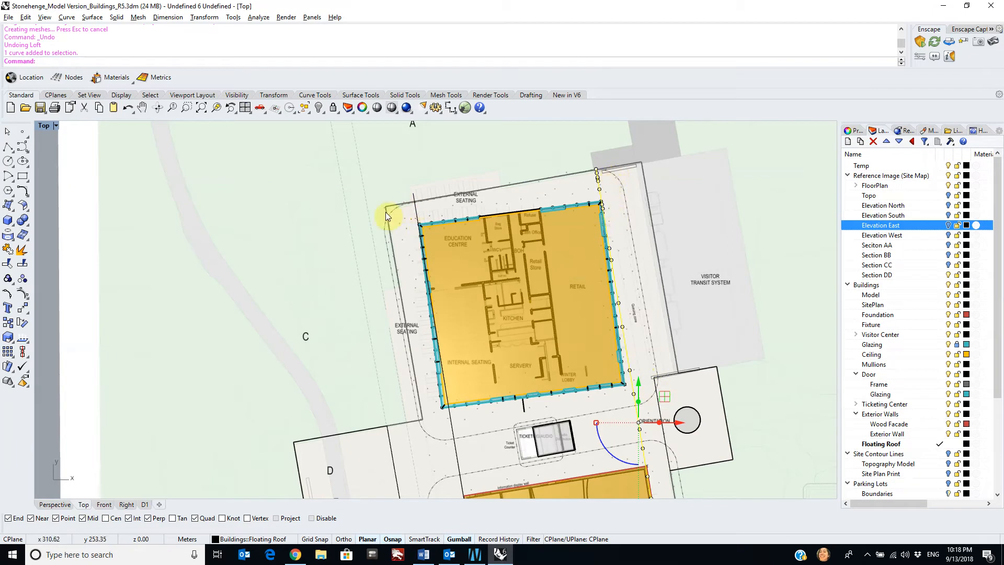
pyautogui.scroll(-2, 501, 282)
pyautogui.scroll(3, 534, 302)
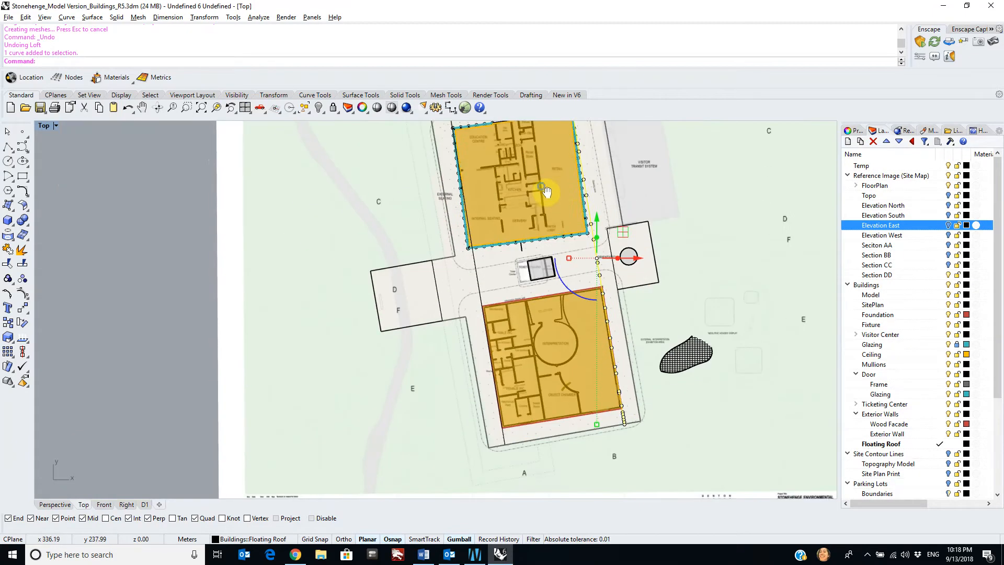
pyautogui.scroll(5, 578, 152)
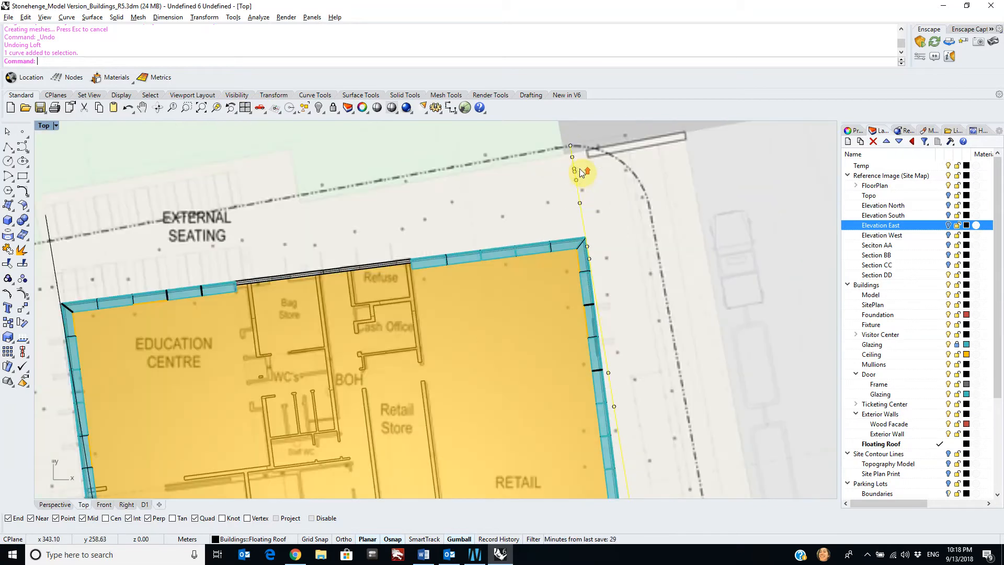
pyautogui.scroll(2, 595, 210)
pyautogui.scroll(-1, 591, 208)
pyautogui.moveTo(592, 208); pyautogui.dragTo(700, 171, button='right')
pyautogui.scroll(-3, 768, 206)
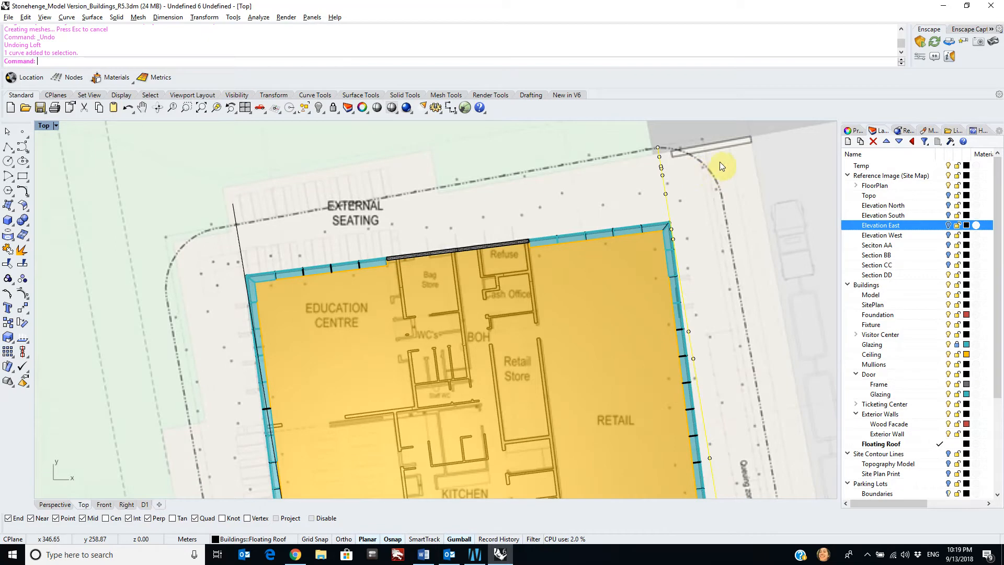
pyautogui.scroll(2, 649, 181)
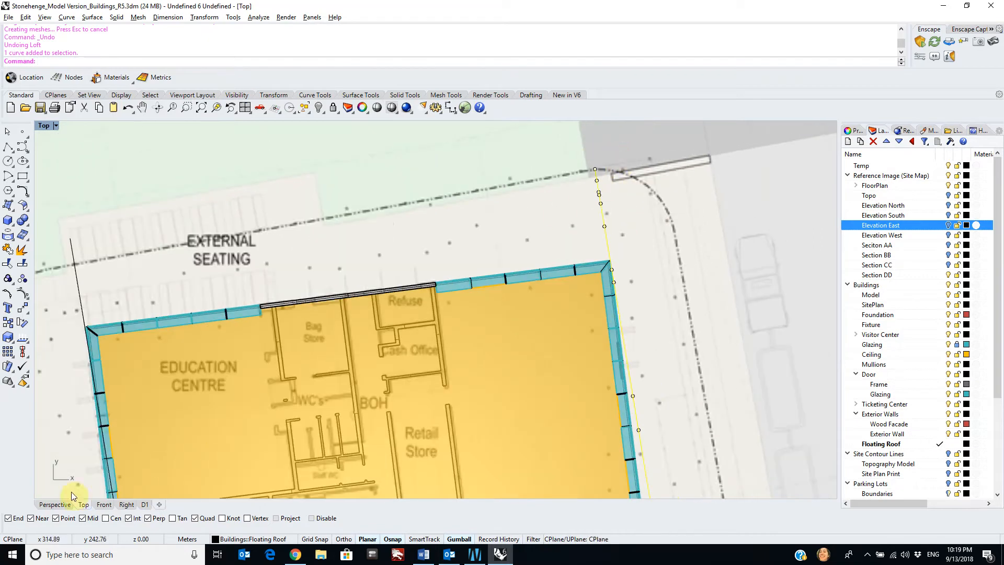
# - Move the east floating-roof curve about 4 m outward, using two points along the site's northern boundary line
pyautogui.click(54, 504)
pyautogui.scroll(5, 607, 293)
pyautogui.moveTo(607, 294); pyautogui.dragTo(548, 359, button='right')
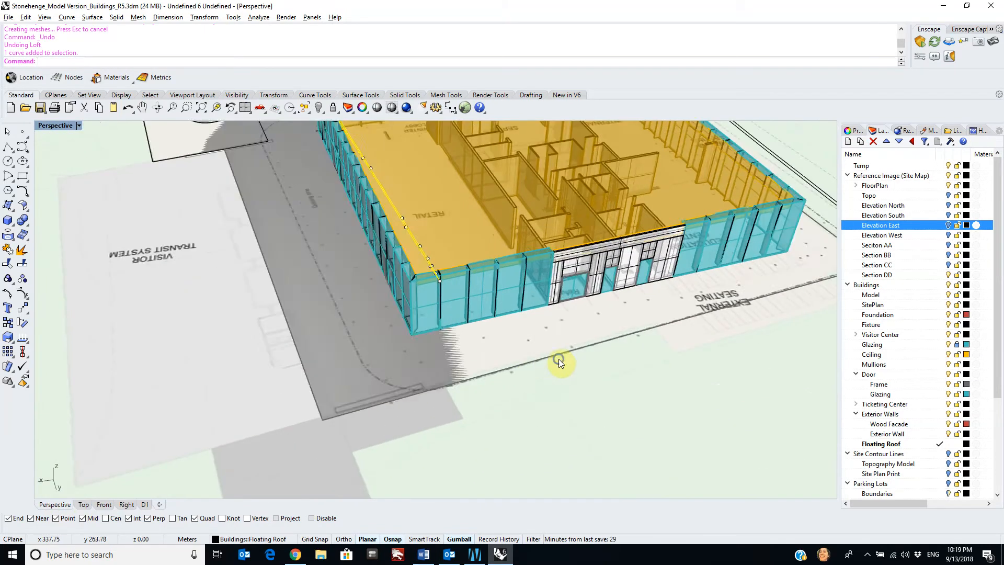
pyautogui.scroll(-1, 548, 359)
pyautogui.write('m')
pyautogui.press('Return')
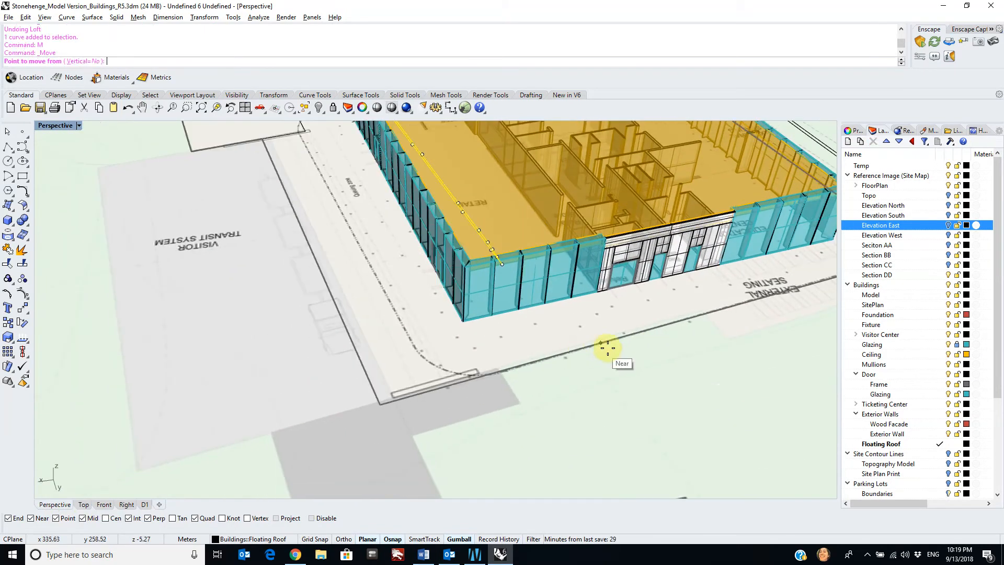
pyautogui.click(612, 340)
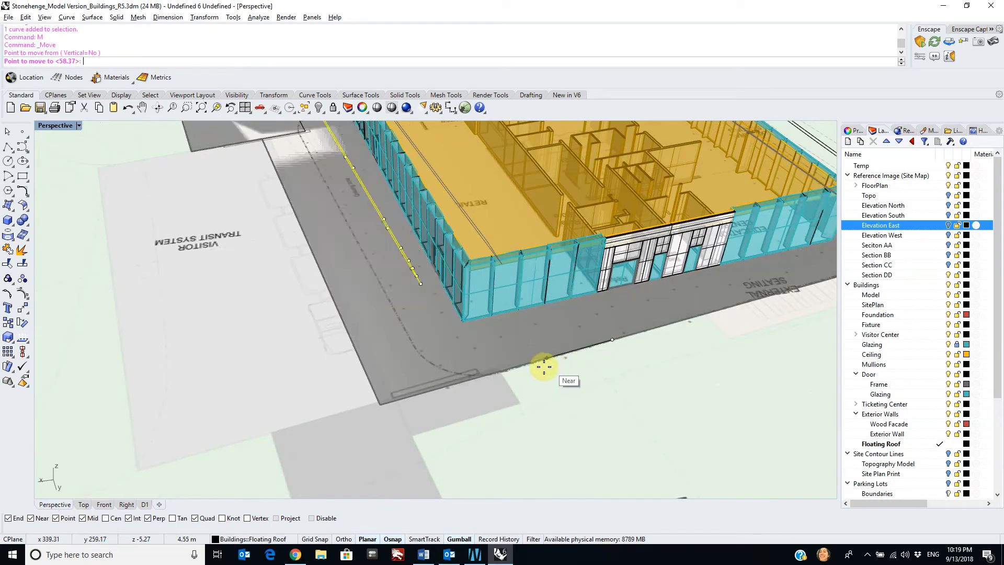
pyautogui.click(83, 505)
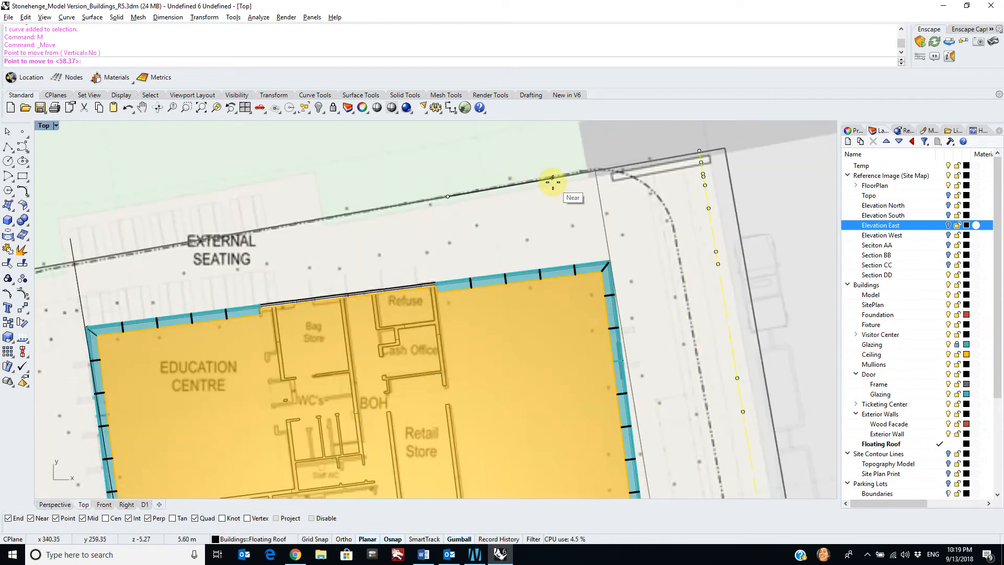
pyautogui.scroll(-5, 539, 182)
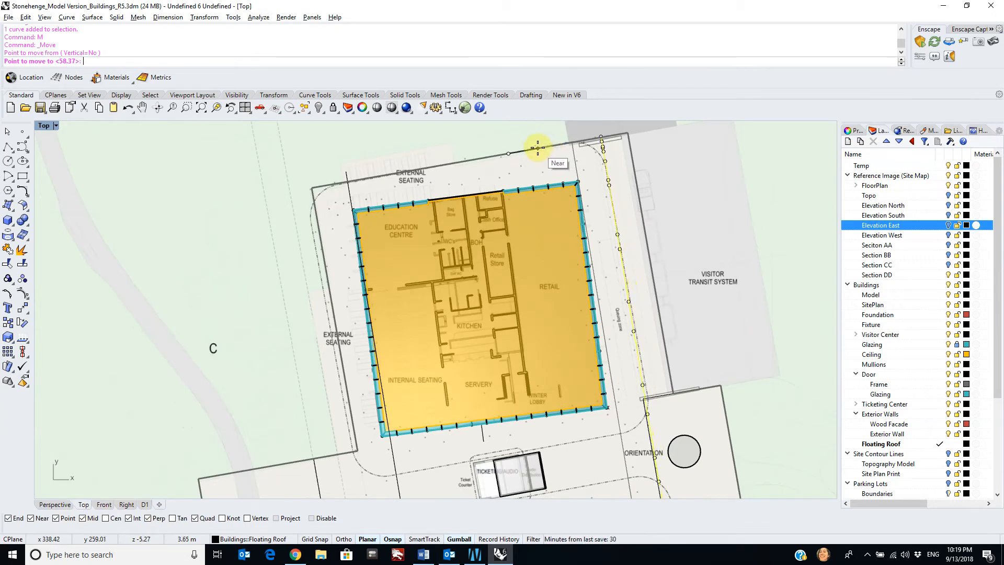
pyautogui.click(540, 148)
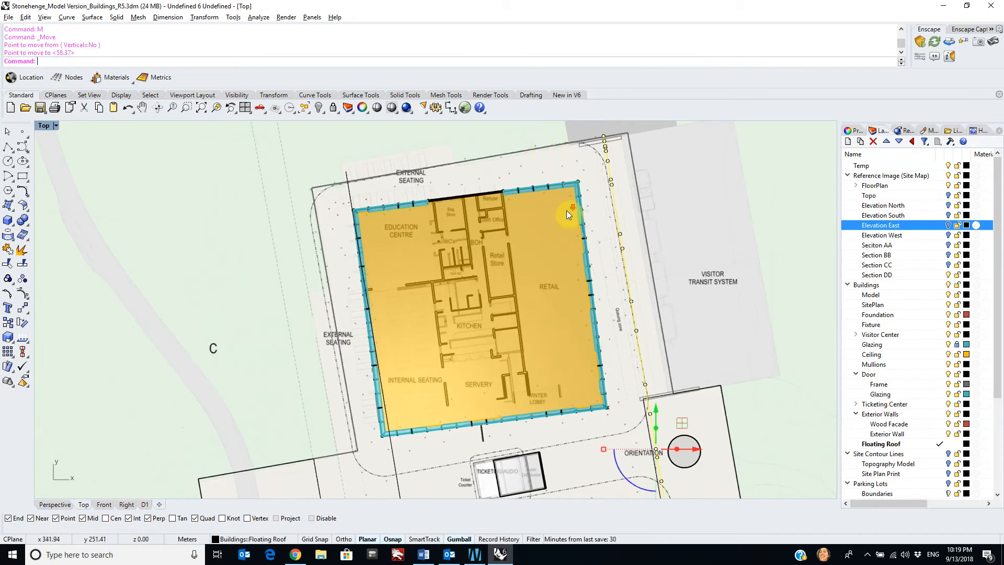
# - Move the west floating-roof curve about 4.3 m outward, starting from a point on the site's northern boundary line
pyautogui.scroll(-2, 566, 204)
pyautogui.scroll(5, 554, 202)
pyautogui.click(546, 202)
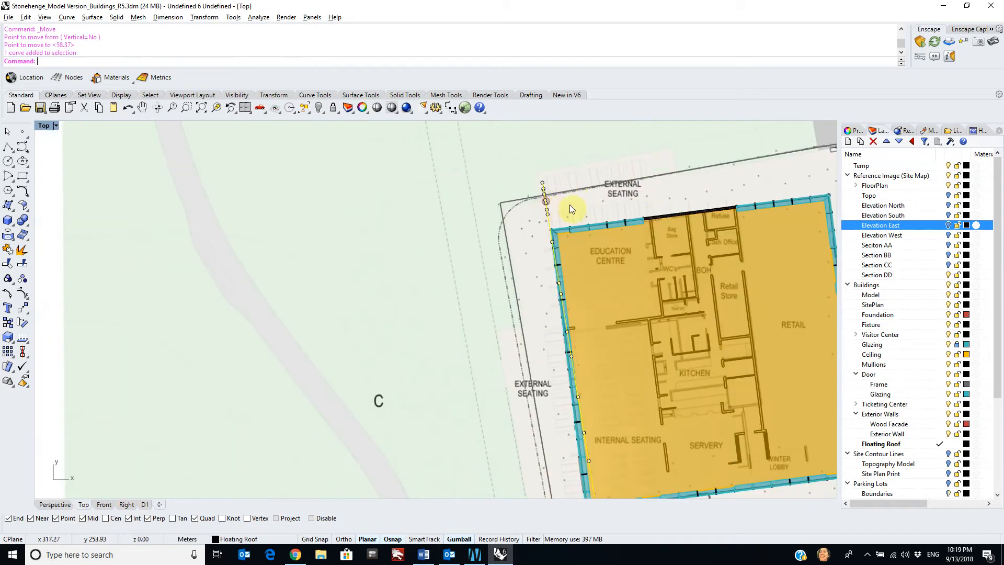
pyautogui.write('m')
pyautogui.press('Return')
pyautogui.click(758, 157)
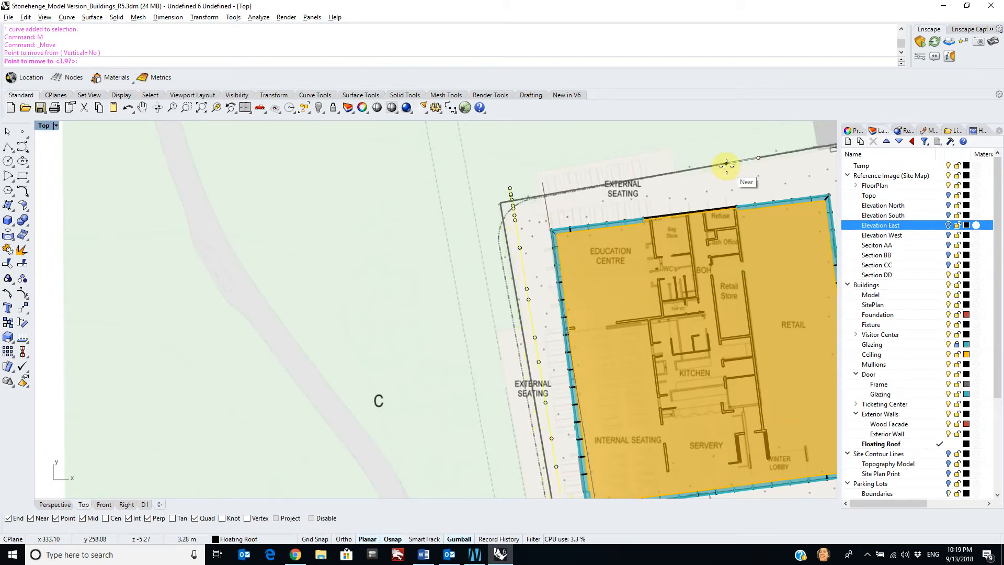
pyautogui.scroll(-3, 726, 168)
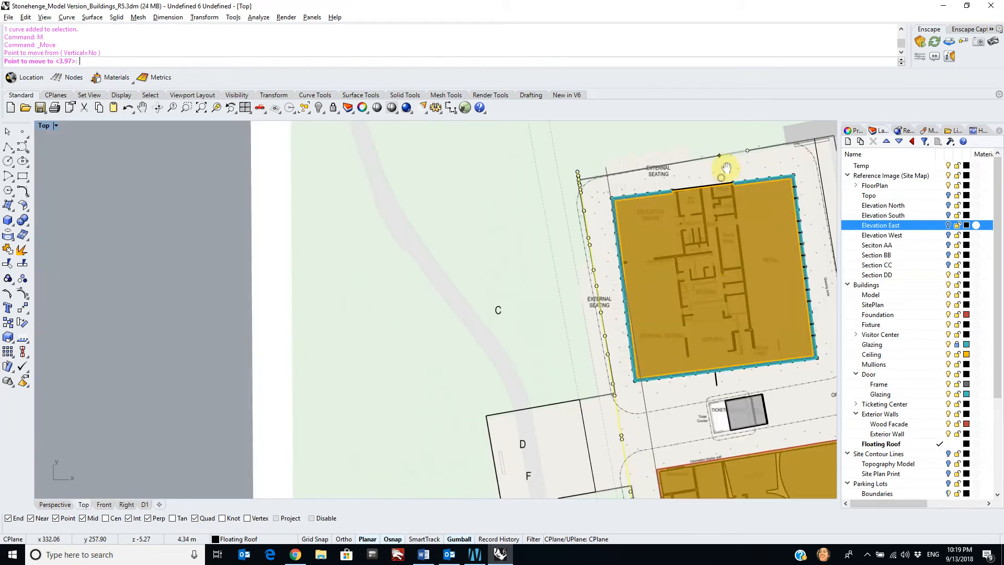
pyautogui.scroll(3, 720, 144)
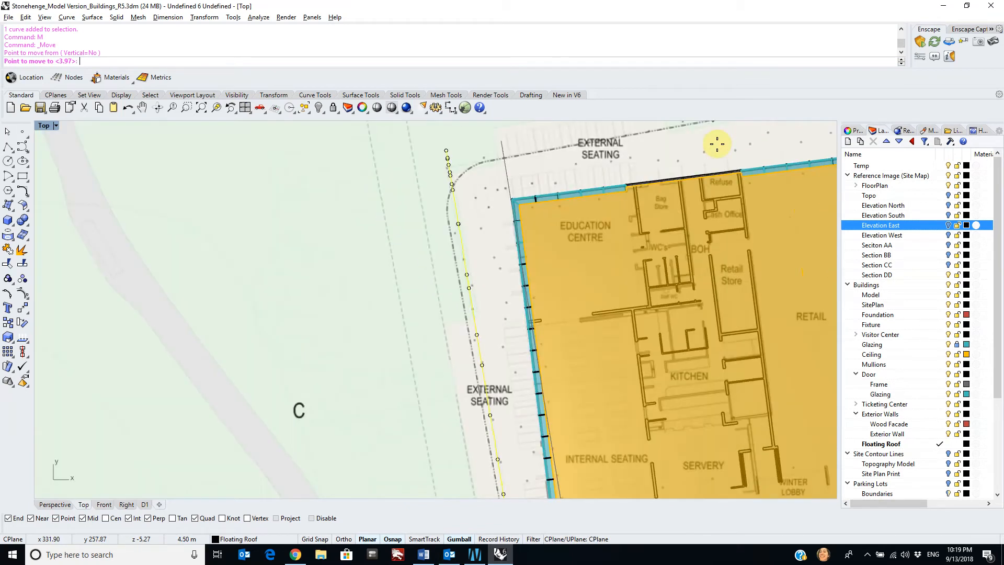
pyautogui.scroll(-2, 716, 144)
pyautogui.moveTo(713, 152); pyautogui.dragTo(715, 472, button='right')
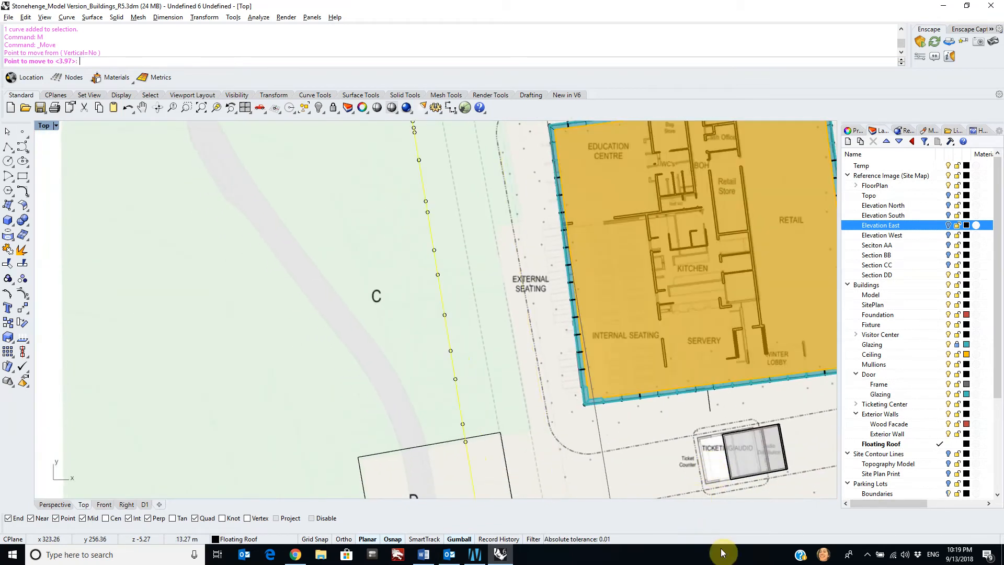
pyautogui.scroll(-2, 664, 430)
pyautogui.moveTo(663, 431); pyautogui.dragTo(695, 292, button='right')
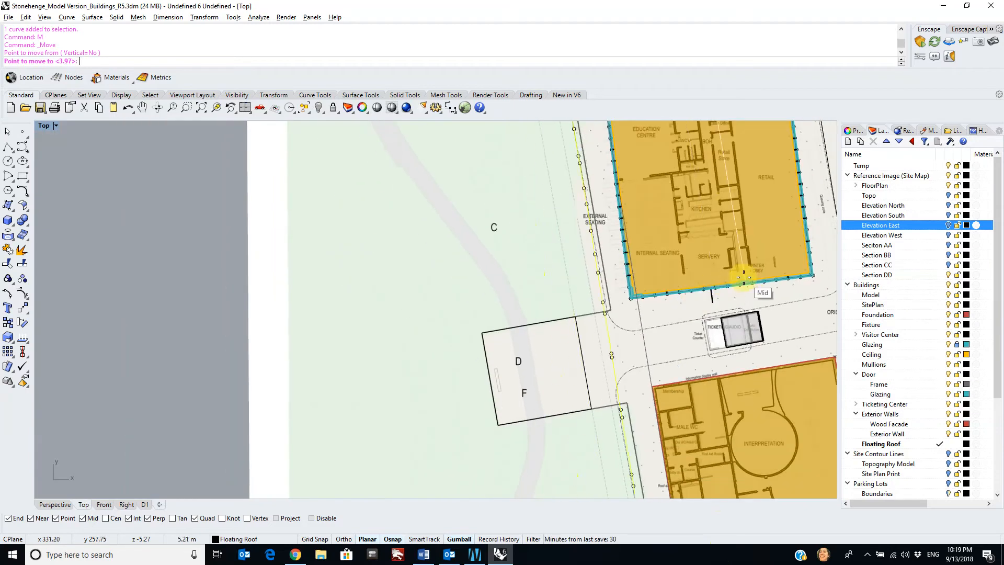
pyautogui.scroll(1, 743, 277)
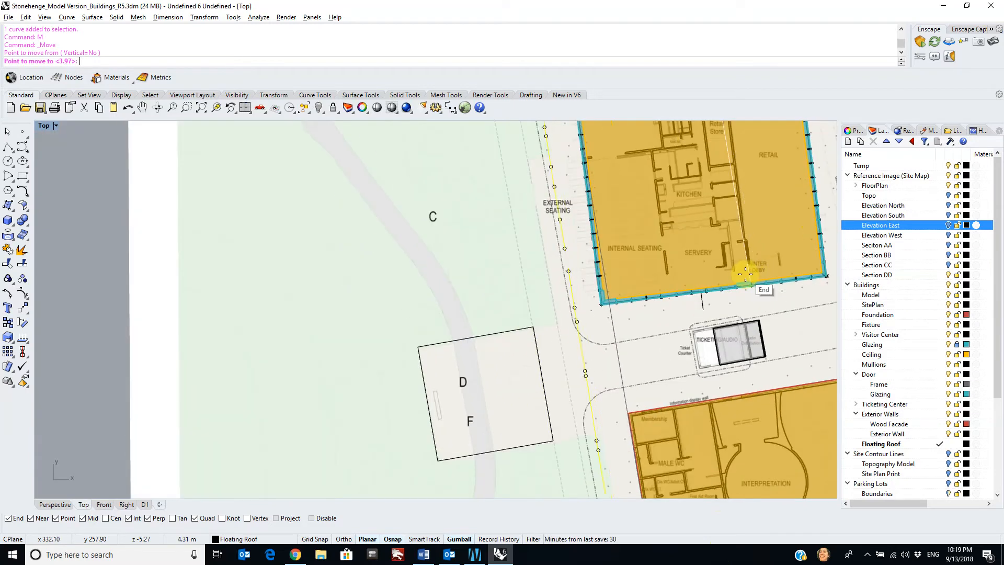
pyautogui.click(744, 274)
pyautogui.scroll(-5, 734, 287)
pyautogui.moveTo(708, 363); pyautogui.dragTo(651, 265, button='right')
pyautogui.scroll(9, 638, 410)
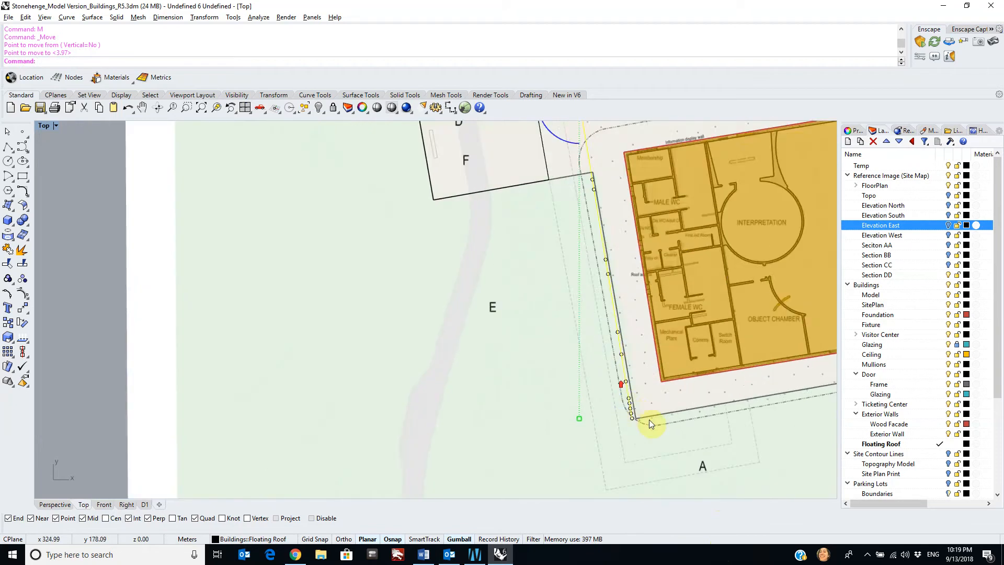
pyautogui.scroll(-5, 661, 416)
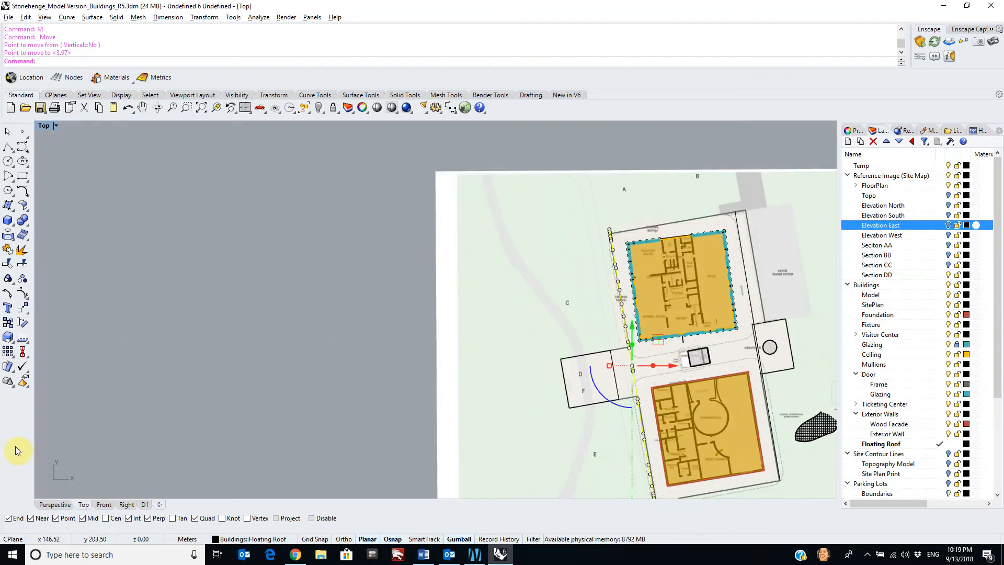
# - Switch to the perspective view and examine the west roof curve relative to both buildings
pyautogui.click(48, 505)
pyautogui.scroll(-6, 446, 351)
pyautogui.moveTo(511, 354); pyautogui.dragTo(575, 336, button='right')
pyautogui.keyDown('shift'); pyautogui.moveTo(479, 405); pyautogui.dragTo(424, 450, button='right'); pyautogui.keyUp('shift')
pyautogui.scroll(2, 333, 356)
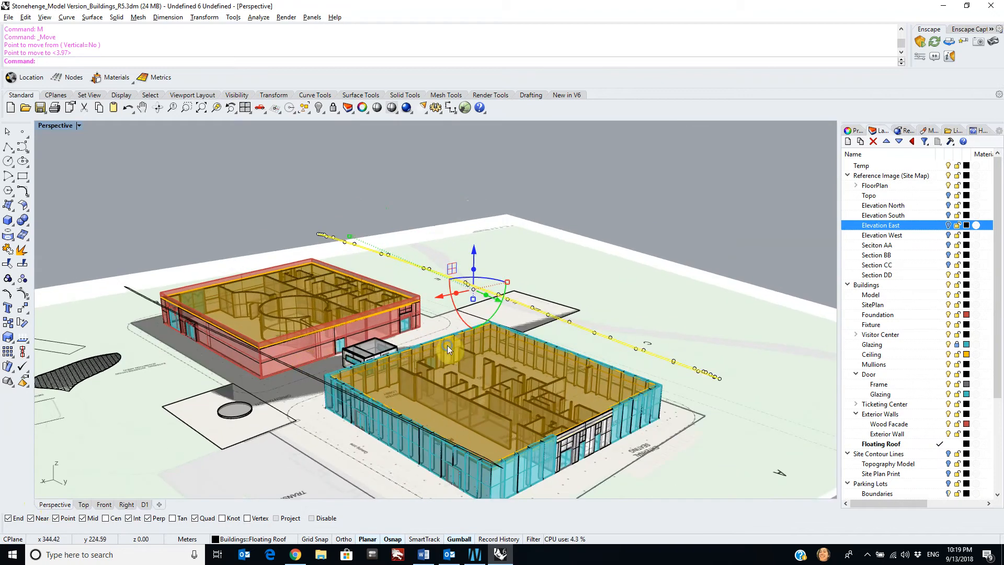
pyautogui.moveTo(333, 356); pyautogui.dragTo(494, 297, button='right')
pyautogui.scroll(3, 542, 330)
pyautogui.click(542, 329)
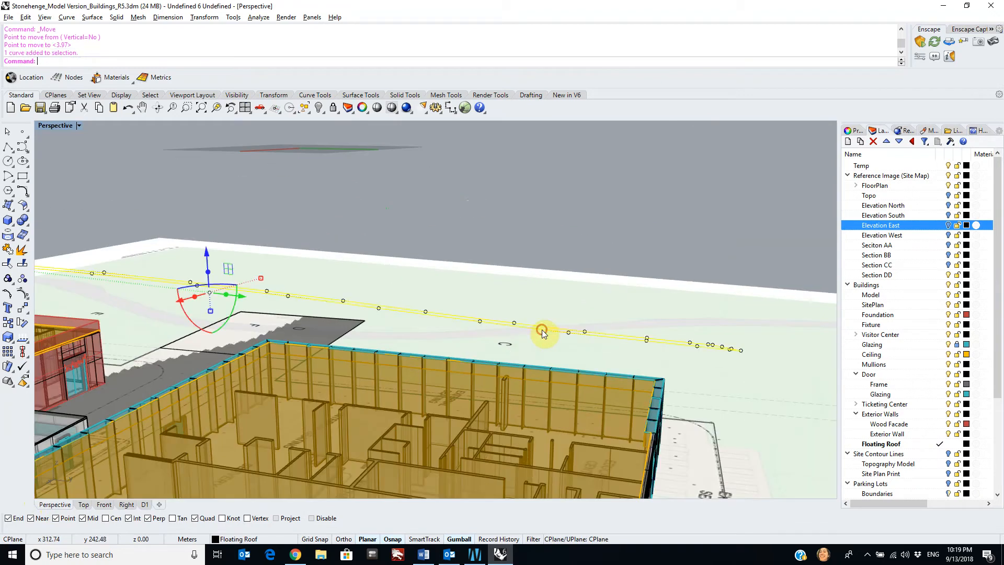
pyautogui.scroll(-3, 647, 291)
pyautogui.scroll(-1, 315, 265)
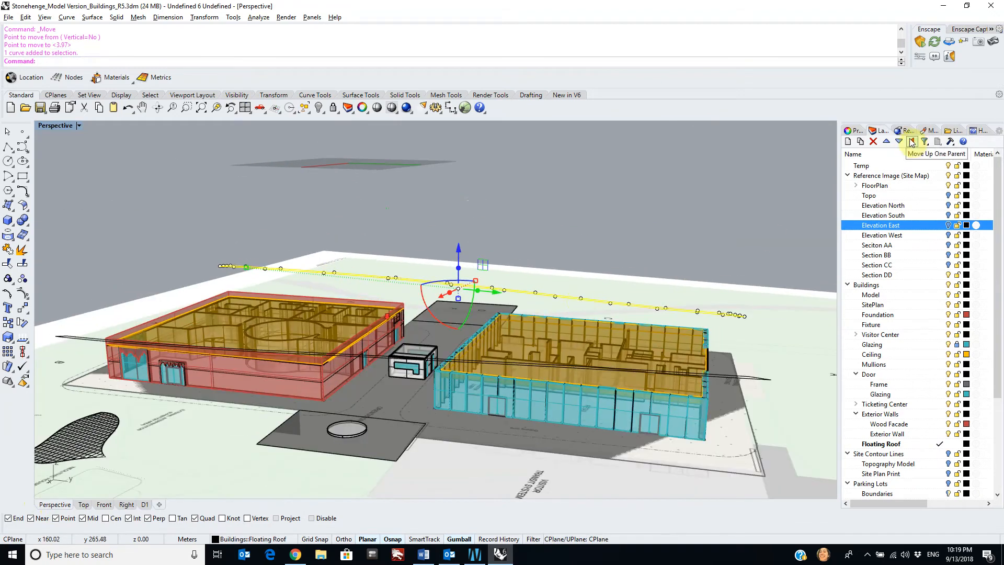
# - Examine the properties of the two floating-roof curves and compare their positions around the buildings, finishing with nothing selected
pyautogui.click(850, 130)
pyautogui.keyDown('shift'); pyautogui.moveTo(269, 287); pyautogui.dragTo(544, 230, button='right'); pyautogui.keyUp('shift')
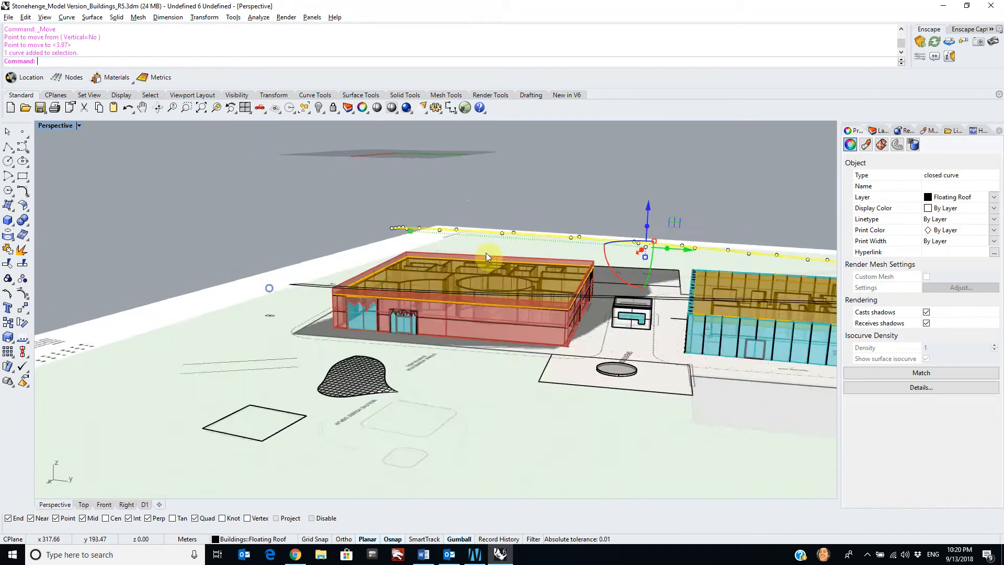
pyautogui.moveTo(459, 280); pyautogui.dragTo(336, 285, button='right')
pyautogui.scroll(4, 336, 282)
pyautogui.click(413, 295)
pyautogui.scroll(-8, 413, 295)
pyautogui.moveTo(569, 347); pyautogui.dragTo(702, 277, button='right')
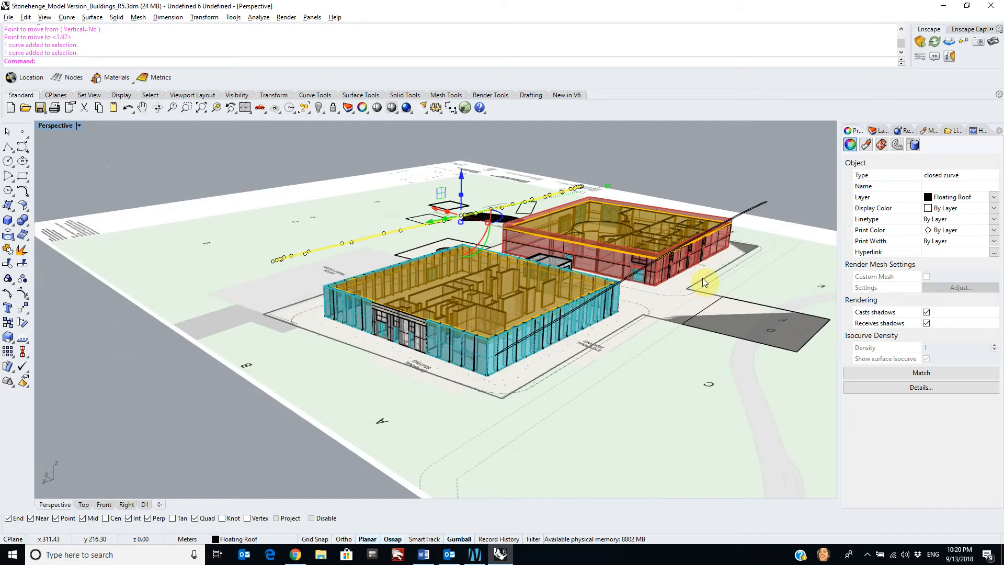
pyautogui.moveTo(475, 262); pyautogui.dragTo(647, 264, button='right')
pyautogui.scroll(3, 533, 259)
pyautogui.scroll(-3, 586, 277)
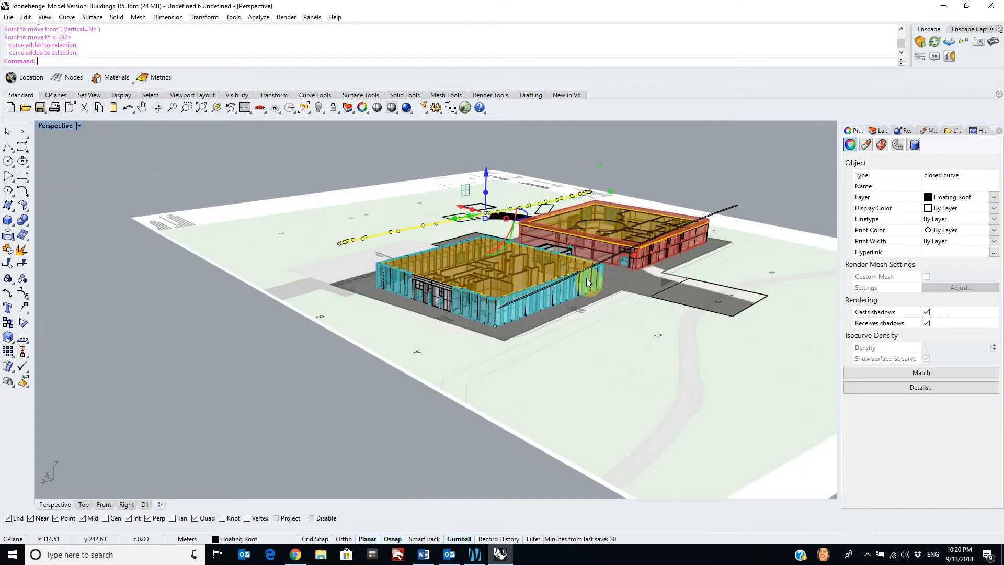
pyautogui.moveTo(585, 278); pyautogui.dragTo(469, 316, button='right')
pyautogui.click(245, 276)
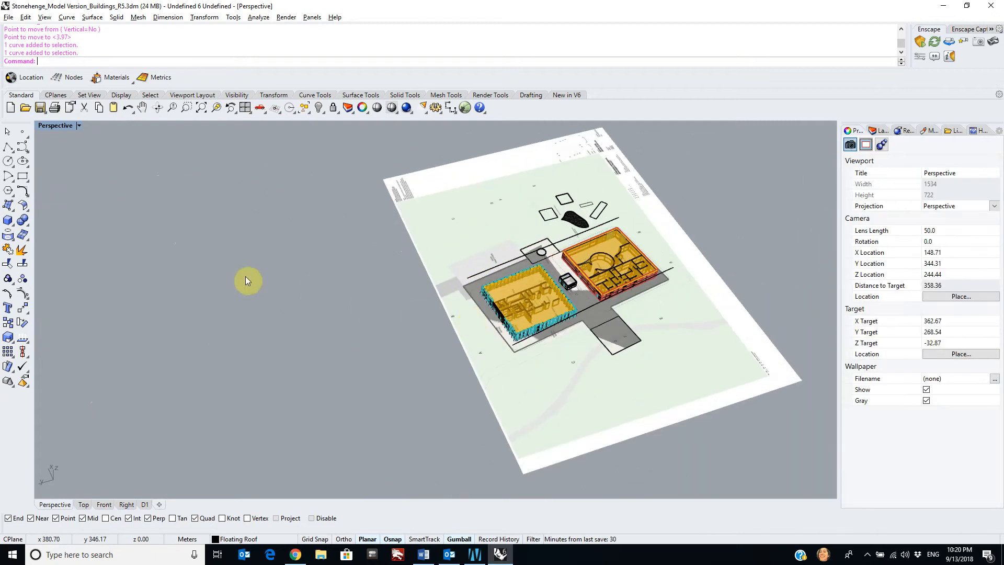
# - Draw two separate, roughly parallel straight test polylines in the empty area beside the site plan
pyautogui.click(7, 152)
pyautogui.scroll(6, 235, 287)
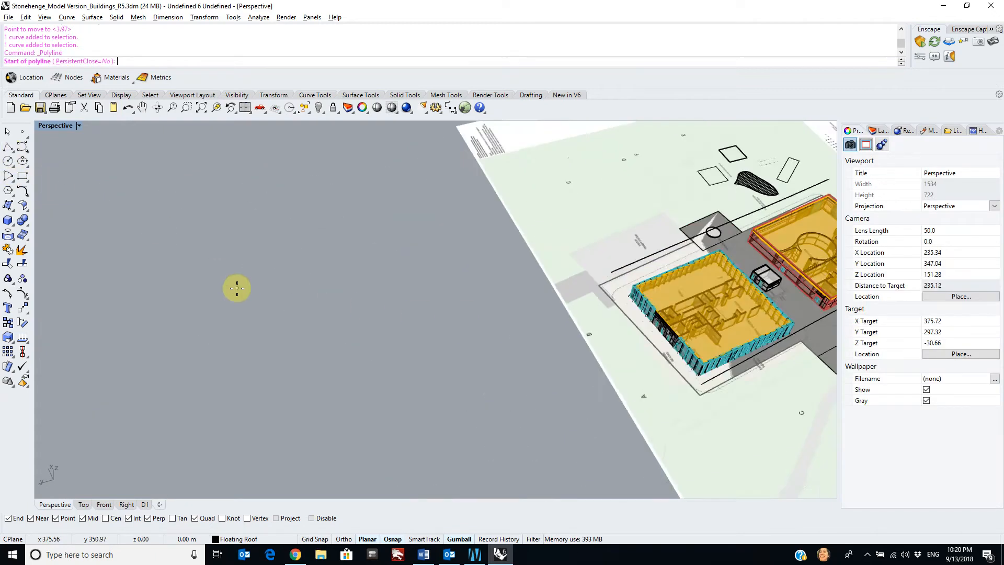
pyautogui.click(447, 222)
pyautogui.click(353, 361)
pyautogui.press('Return')
pyautogui.moveTo(224, 340); pyautogui.dragTo(207, 347, button='right')
pyautogui.press('Return')
pyautogui.click(159, 353)
pyautogui.click(267, 196)
pyautogui.press('Return')
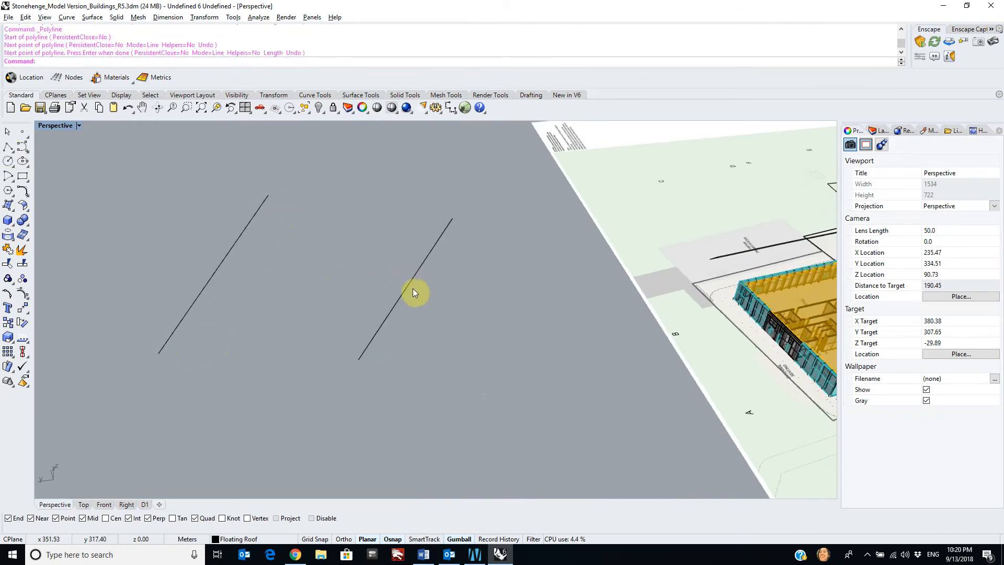
# - Draw a straight polyline joining the near ends of the two parallel test lines
pyautogui.press('Return')
pyautogui.click(359, 359)
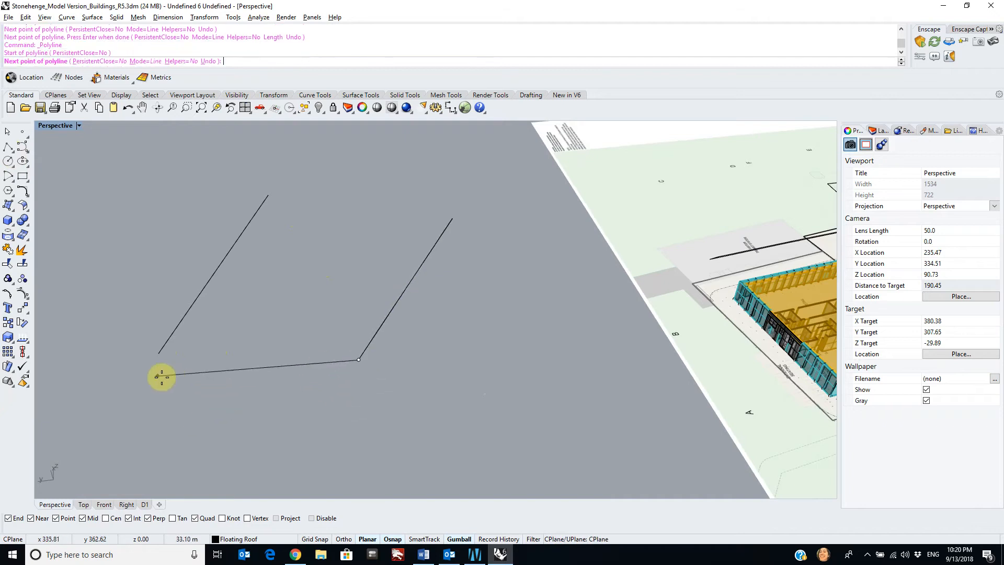
pyautogui.click(157, 357)
pyautogui.press('Return')
pyautogui.click(378, 335)
pyautogui.click(356, 396)
pyautogui.click(373, 343)
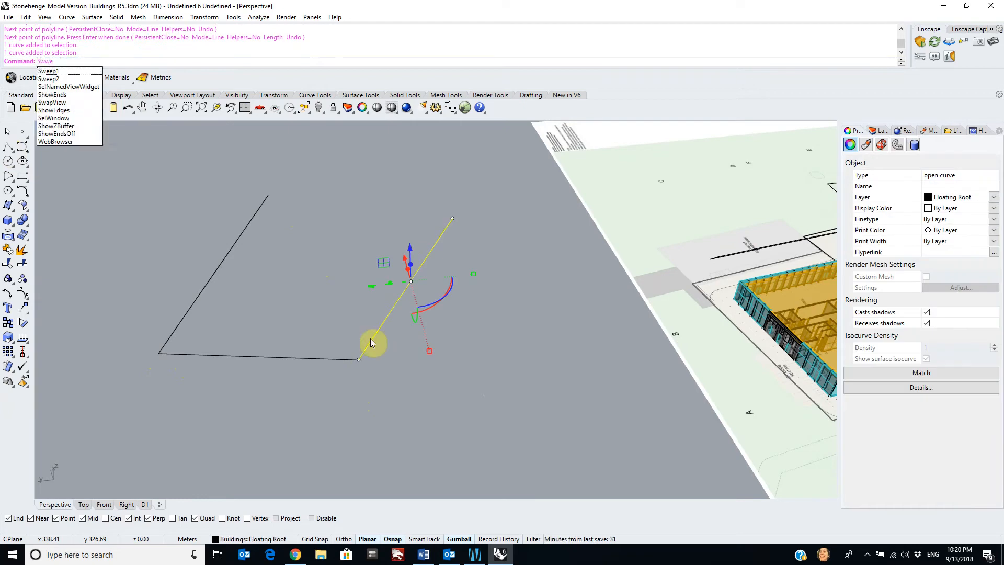
pyautogui.press('BackSpace')
pyautogui.press('BackSpace')
pyautogui.write('ep1')
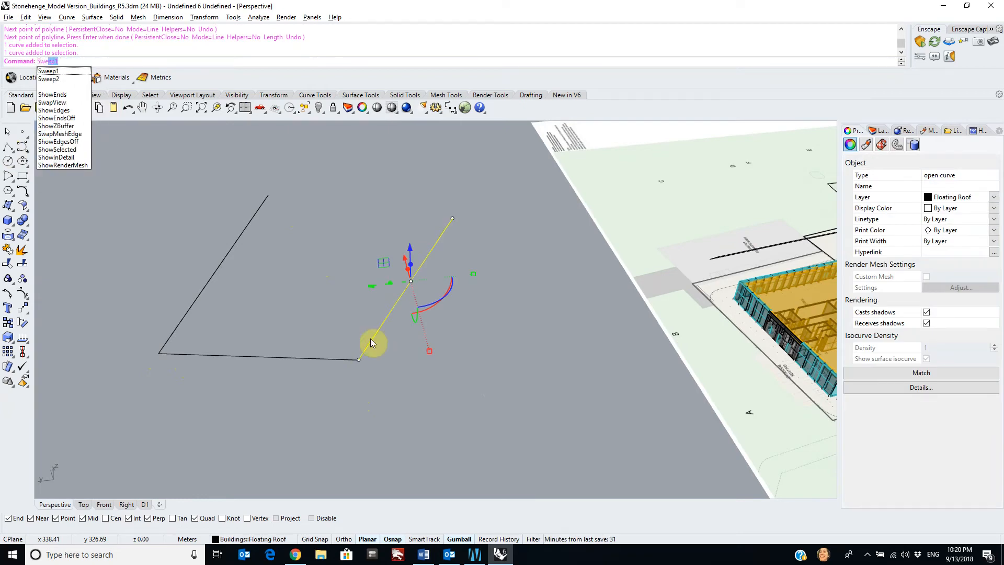
pyautogui.press('Return')
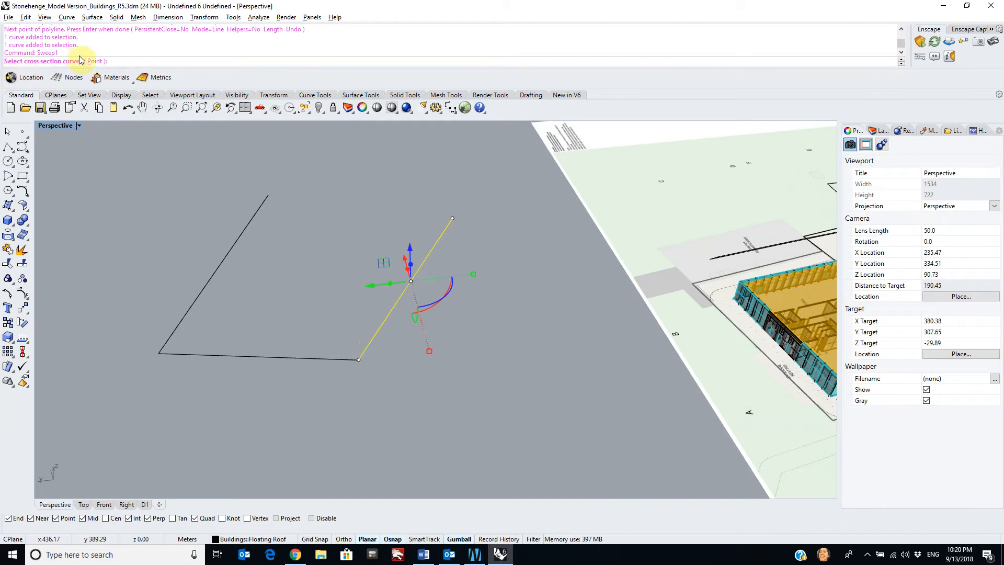
pyautogui.press('Escape')
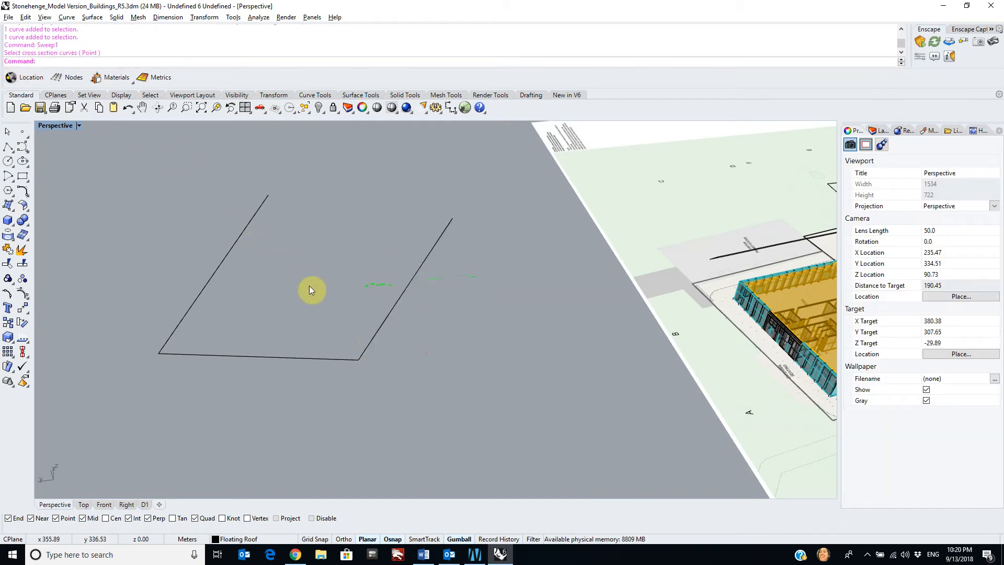
# - Create a Sweep1 surface using one parallel test line as the rail and the connecting line as the cross section
pyautogui.write('Sweep1')
pyautogui.press('Return')
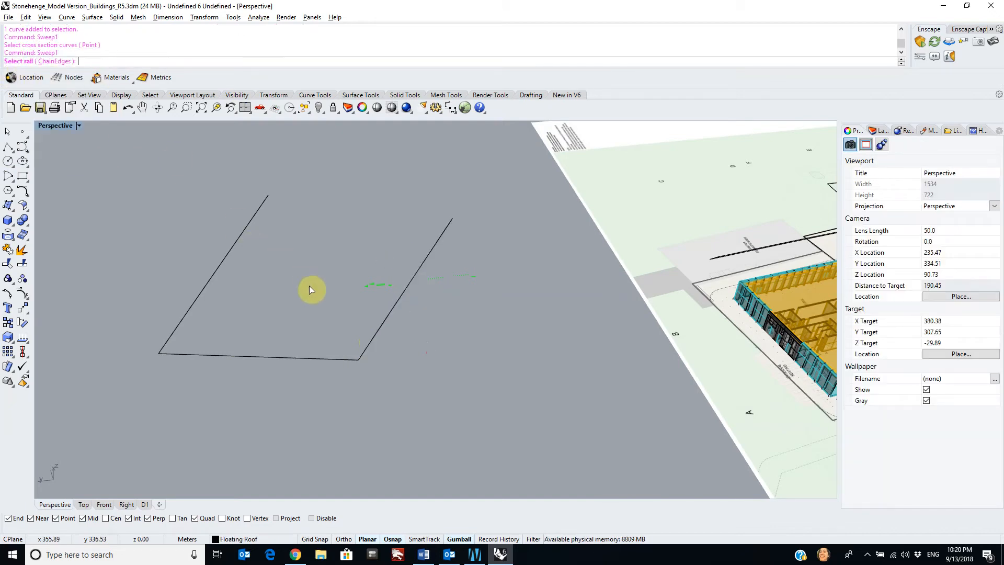
pyautogui.click(395, 311)
pyautogui.click(279, 357)
pyautogui.press('Return')
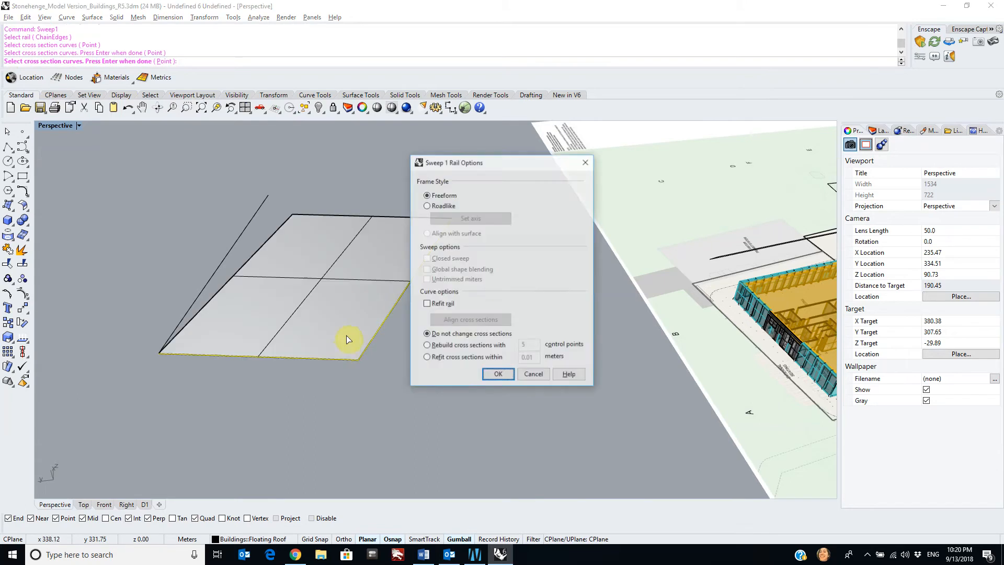
pyautogui.click(493, 372)
pyautogui.moveTo(398, 334); pyautogui.dragTo(432, 260, button='right')
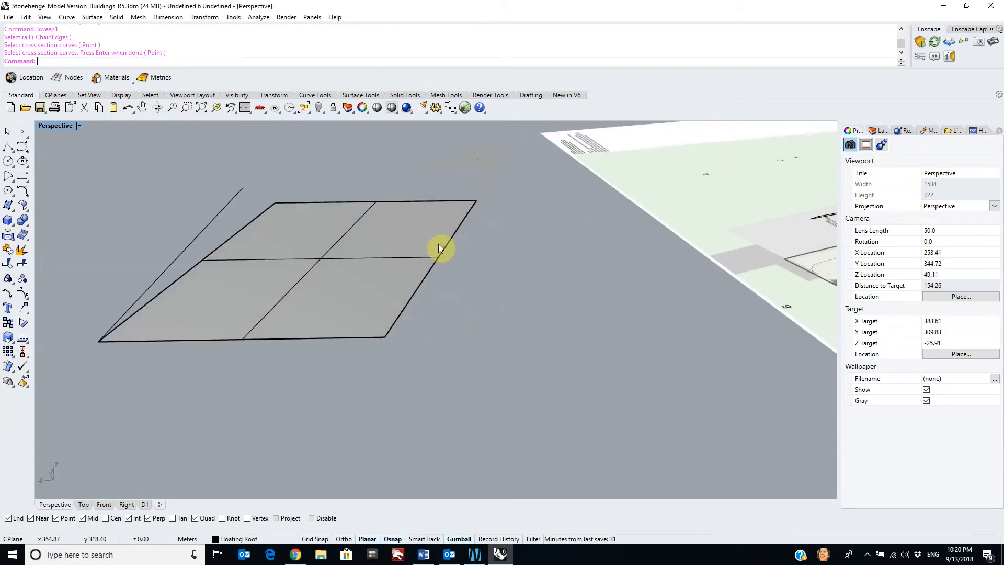
# - Delete the one-rail sweep surface while keeping the three test lines
pyautogui.click(265, 339)
pyautogui.click(336, 258)
pyautogui.press('Delete')
# - Create a Sweep2 surface using both parallel test lines as rails and the connecting line as the cross section
pyautogui.moveTo(348, 333); pyautogui.dragTo(412, 289, button='right')
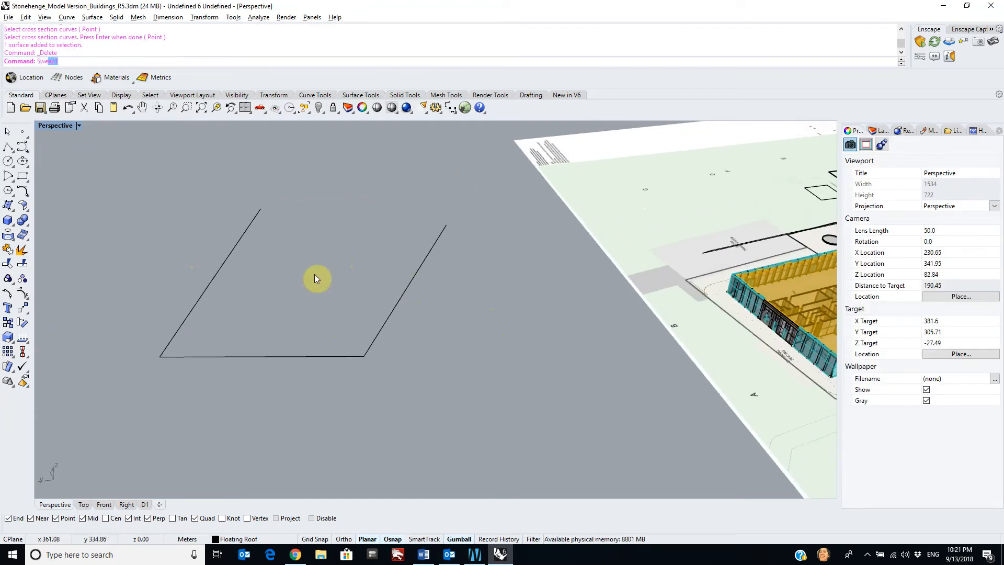
pyautogui.click(49, 80)
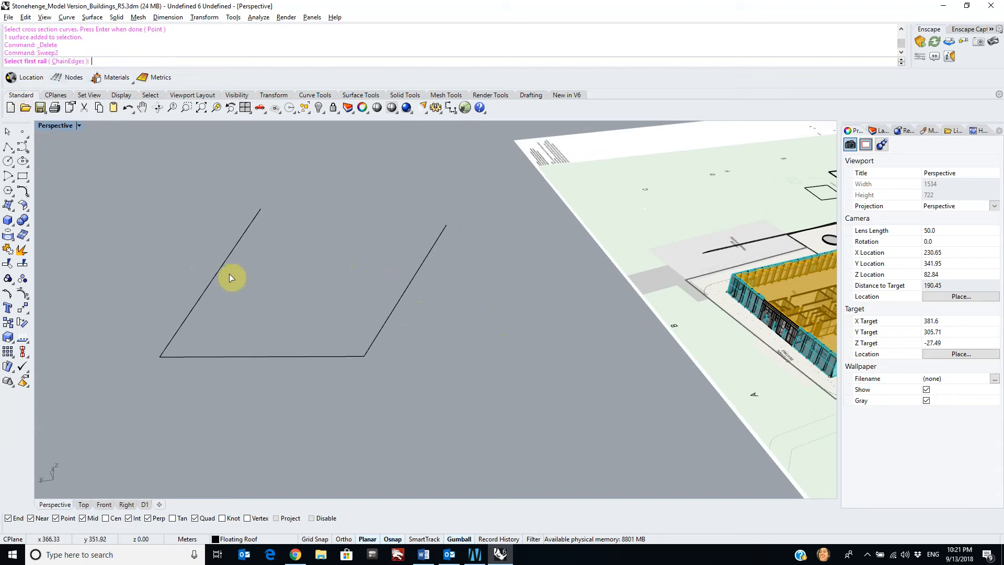
pyautogui.click(227, 269)
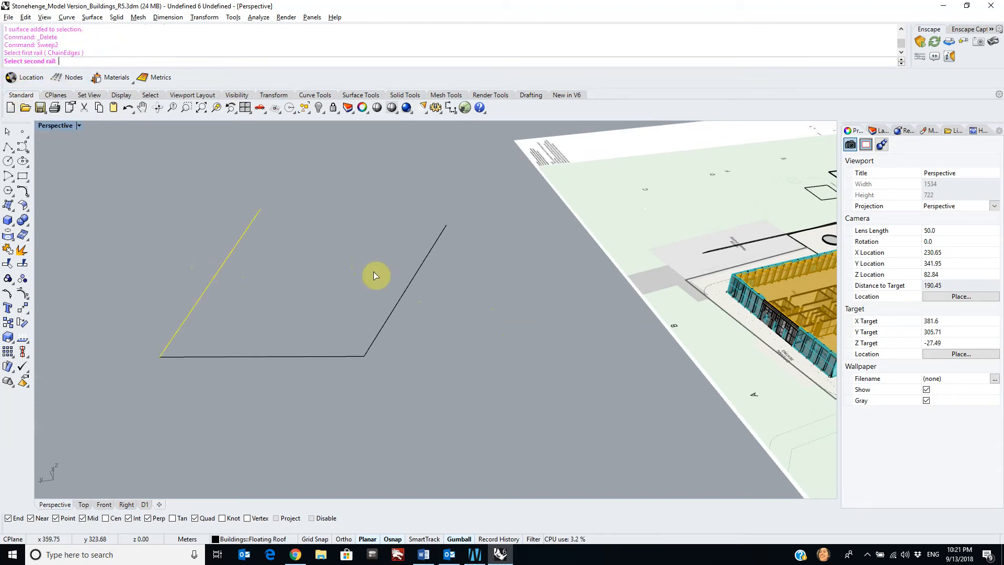
pyautogui.click(407, 296)
pyautogui.click(311, 356)
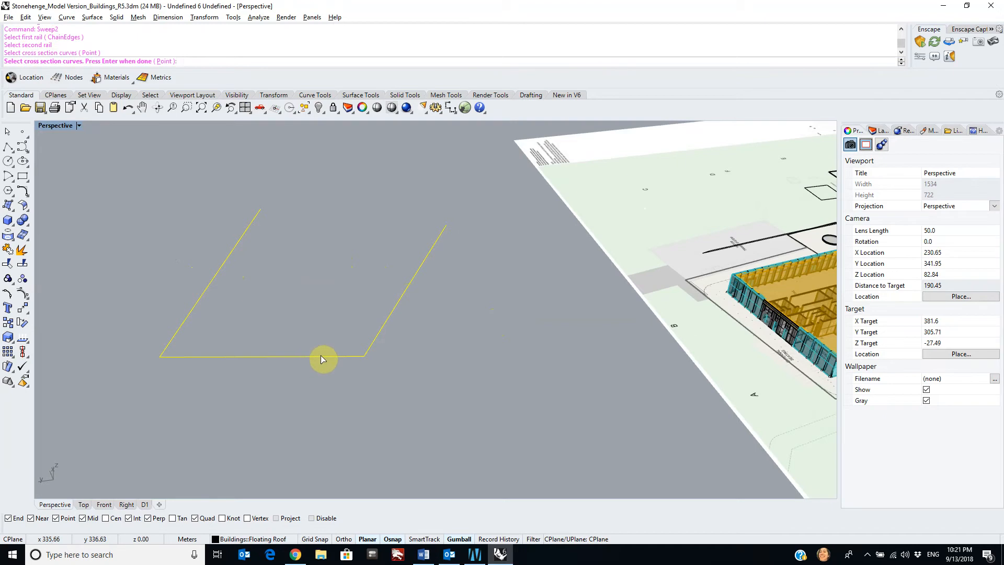
pyautogui.press('Return')
pyautogui.click(495, 367)
pyautogui.moveTo(354, 274); pyautogui.dragTo(521, 307, button='right')
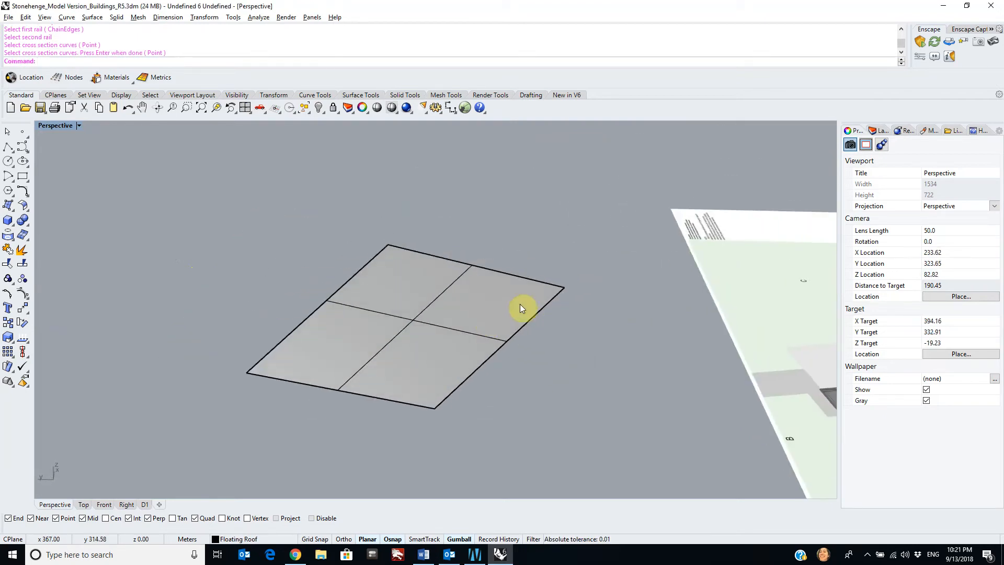
# - Delete the two-rail sweep surface together with its three test lines
pyautogui.click(345, 395)
pyautogui.click(400, 417)
pyautogui.moveTo(478, 452); pyautogui.dragTo(275, 287)
pyautogui.press('Delete')
# - Select the west floating-roof curve and examine its southern end against the end of the opposite roof curve
pyautogui.scroll(-5, 293, 291)
pyautogui.moveTo(294, 291); pyautogui.dragTo(567, 342, button='right')
pyautogui.scroll(6, 600, 273)
pyautogui.moveTo(600, 273); pyautogui.dragTo(504, 231, button='right')
pyautogui.scroll(10, 503, 231)
pyautogui.scroll(5, 701, 257)
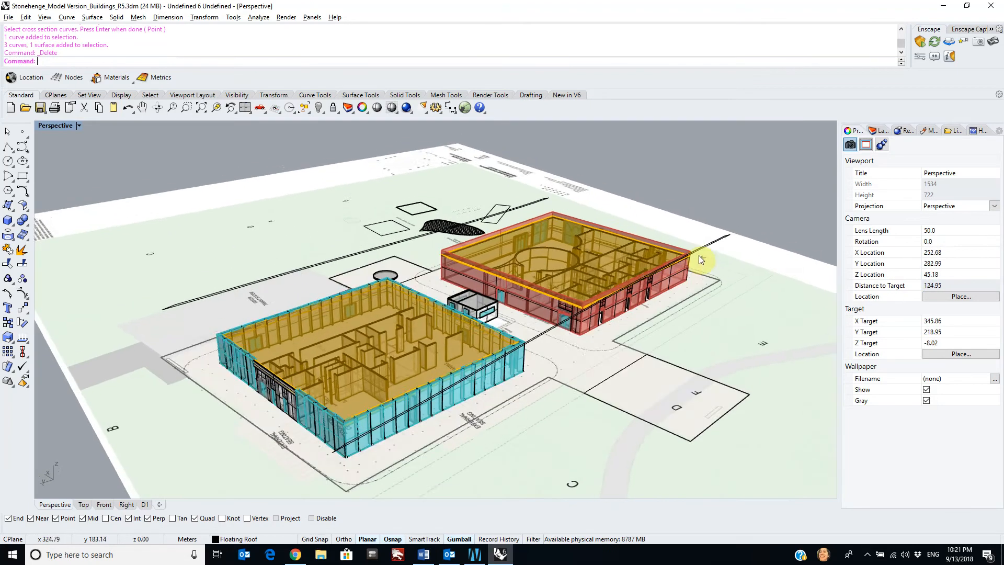
pyautogui.click(709, 239)
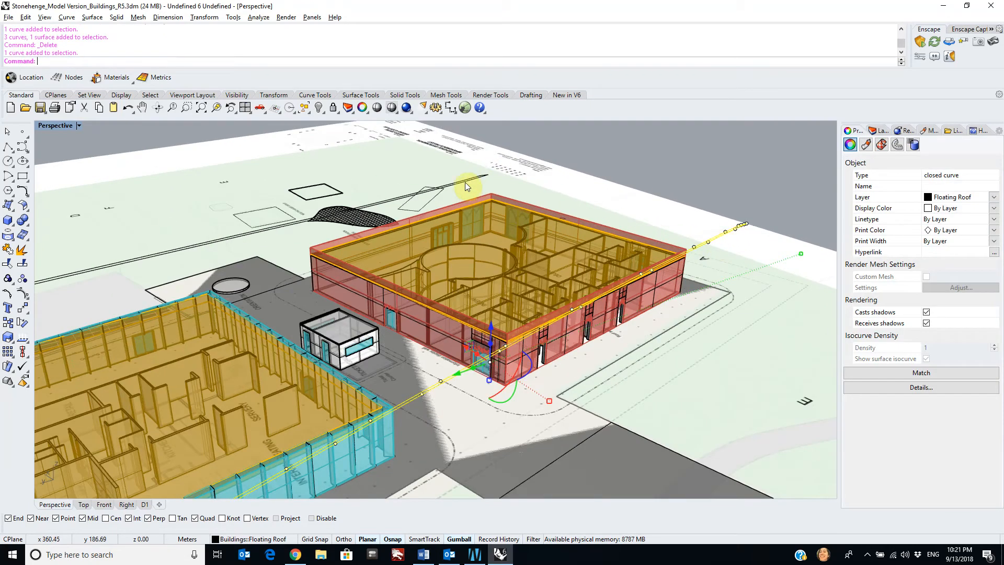
pyautogui.scroll(3, 731, 229)
pyautogui.scroll(3, 729, 225)
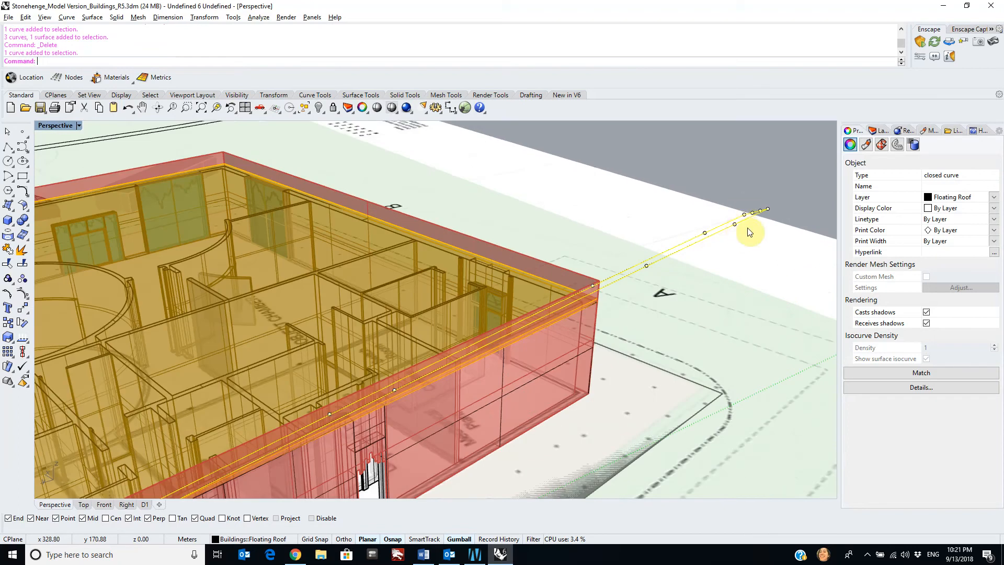
pyautogui.moveTo(763, 233); pyautogui.dragTo(698, 232, button='right')
pyautogui.scroll(3, 764, 242)
pyautogui.keyDown('shift'); pyautogui.moveTo(788, 251); pyautogui.dragTo(631, 262, button='right'); pyautogui.keyUp('shift')
pyautogui.scroll(-6, 667, 255)
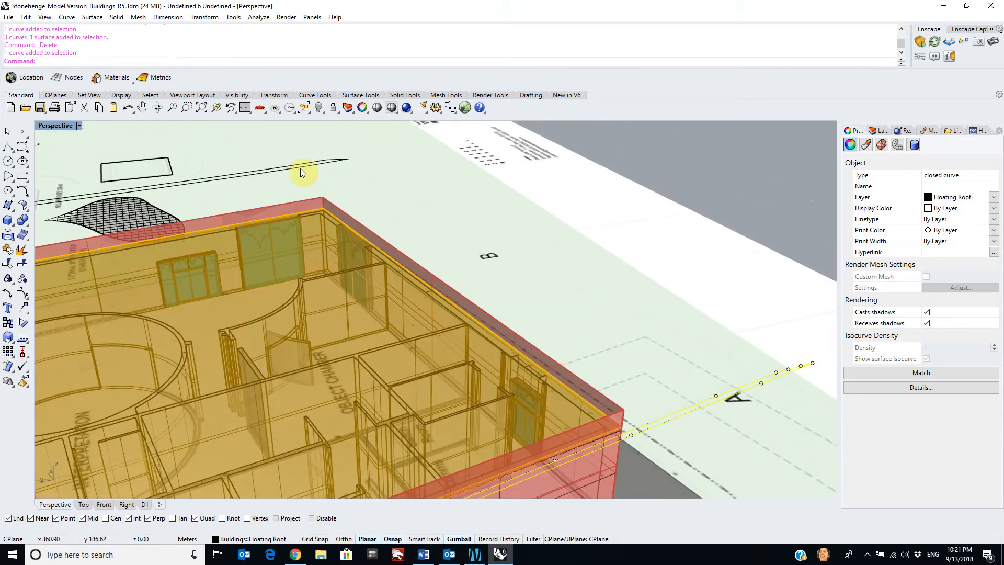
# - Draw a long, narrow test rectangle in the empty area beside the site plan
pyautogui.keyDown('shift'); pyautogui.click(300, 169); pyautogui.keyUp('shift')
pyautogui.scroll(-8, 299, 168)
pyautogui.moveTo(365, 263); pyautogui.dragTo(566, 227, button='right')
pyautogui.scroll(-3, 567, 226)
pyautogui.moveTo(449, 269); pyautogui.dragTo(392, 278, button='right')
pyautogui.keyDown('shift'); pyautogui.moveTo(503, 264); pyautogui.dragTo(585, 247, button='right'); pyautogui.keyUp('shift')
pyautogui.scroll(-5, 585, 247)
pyautogui.moveTo(481, 204); pyautogui.dragTo(423, 336, button='right')
pyautogui.click(306, 328)
pyautogui.click(23, 178)
pyautogui.click(277, 291)
pyautogui.click(250, 229)
pyautogui.scroll(3, 261, 258)
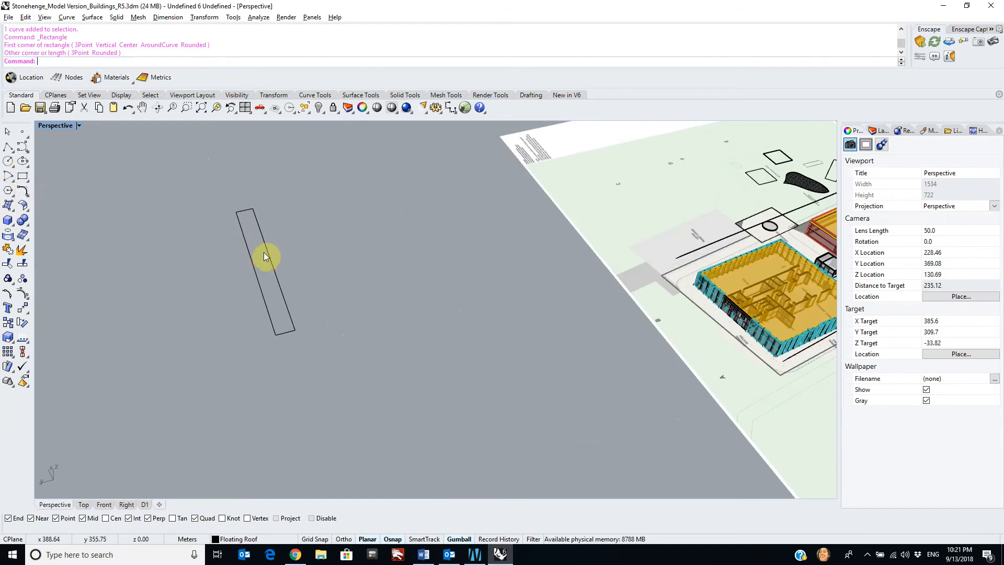
# - Try to loft the closed test rectangle as a single curve
pyautogui.click(265, 253)
pyautogui.scroll(3, 274, 267)
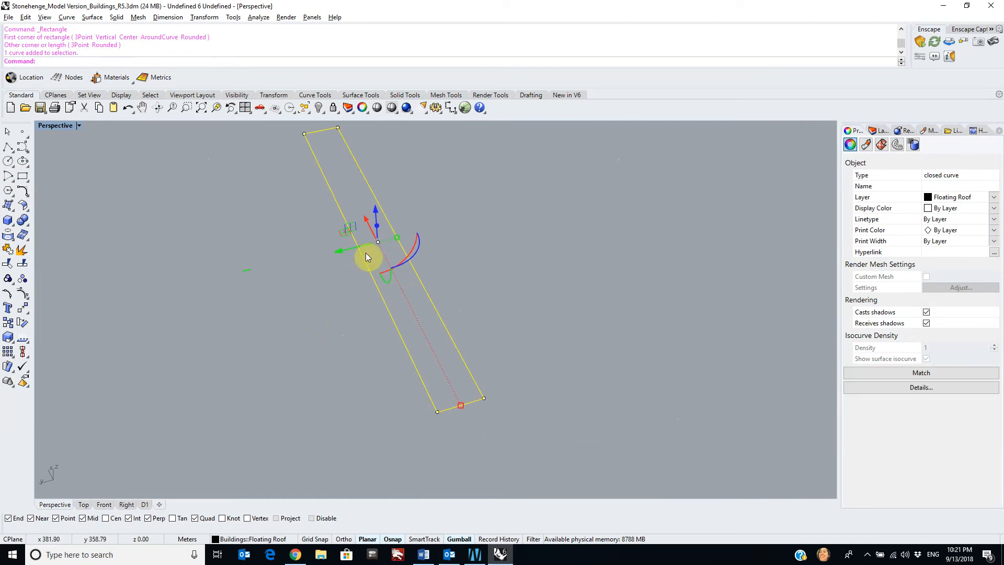
pyautogui.write('ft')
pyautogui.press('Return')
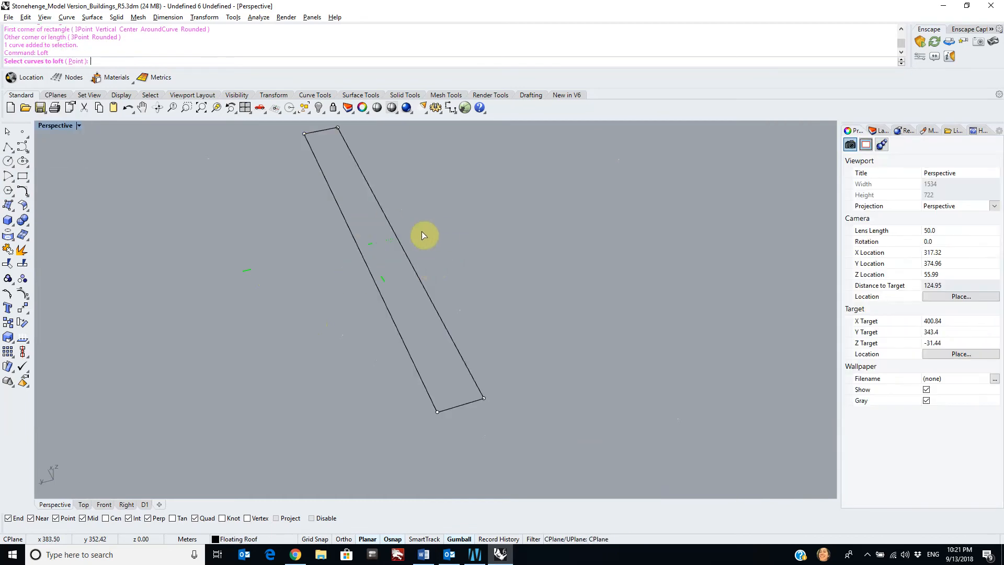
pyautogui.press('Escape')
# - Explode the test rectangle into separate segments and loft them with the Straight sections style
pyautogui.click(413, 265)
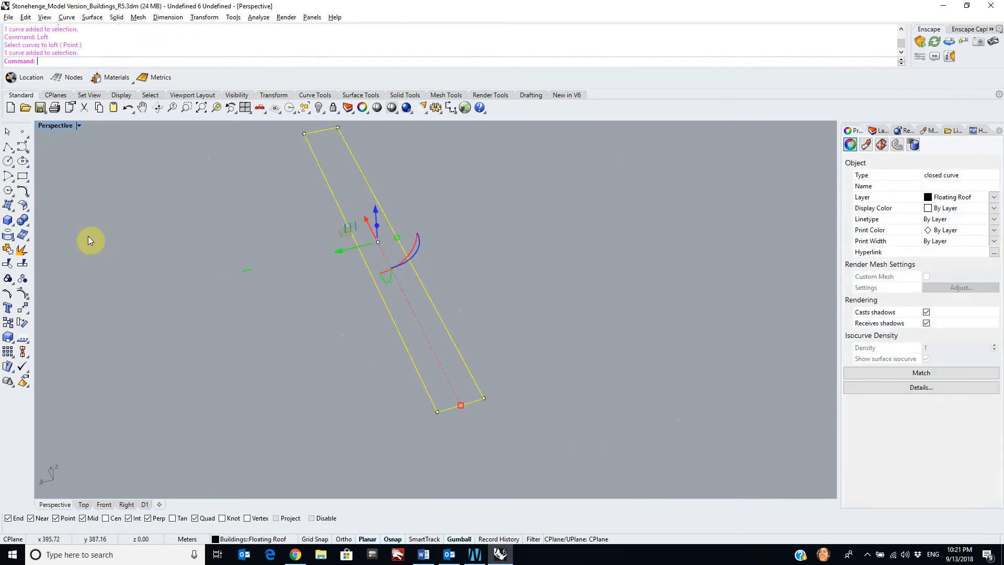
pyautogui.click(22, 249)
pyautogui.write('Loft')
pyautogui.press('Return')
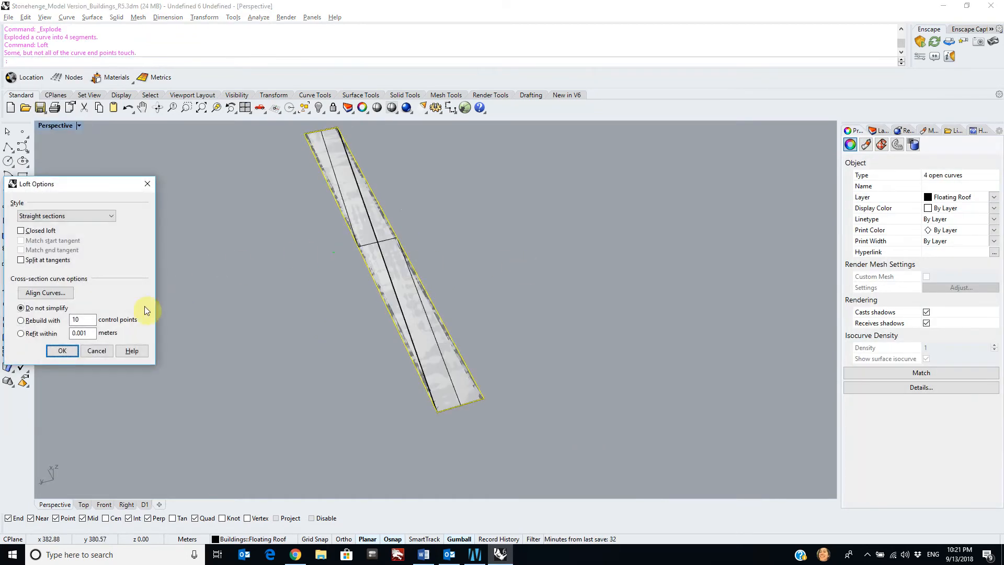
pyautogui.click(63, 350)
# - Delete the four exploded test segments and the lofted test polysurface
pyautogui.scroll(3, 455, 277)
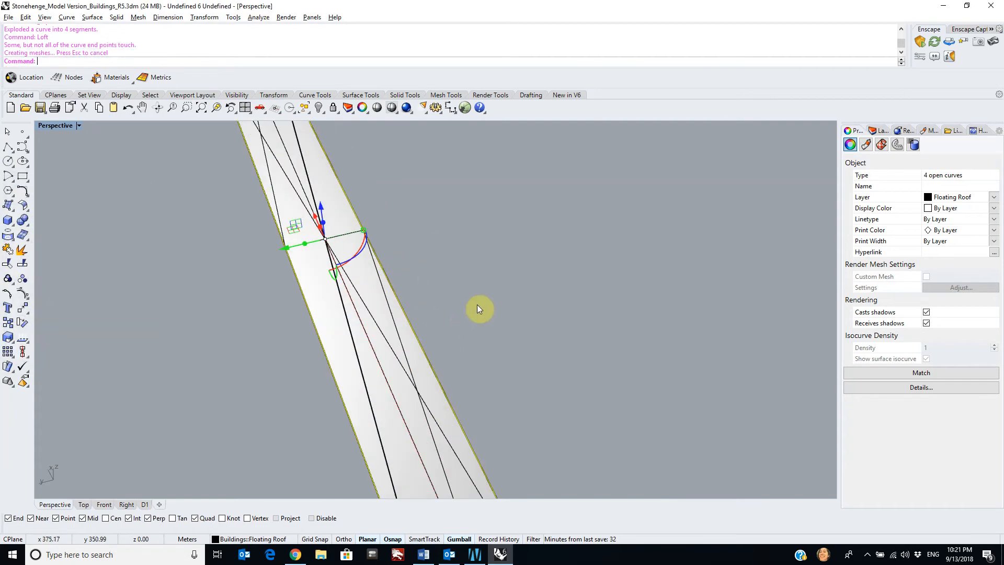
pyautogui.scroll(-5, 479, 314)
pyautogui.moveTo(481, 325); pyautogui.dragTo(486, 300, button='right')
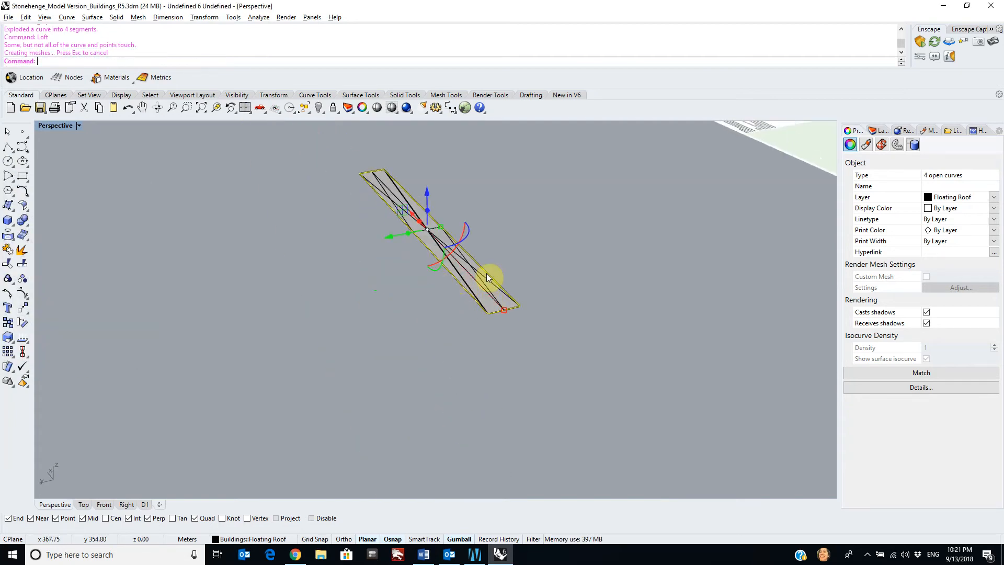
pyautogui.press('Delete')
pyautogui.click(481, 306)
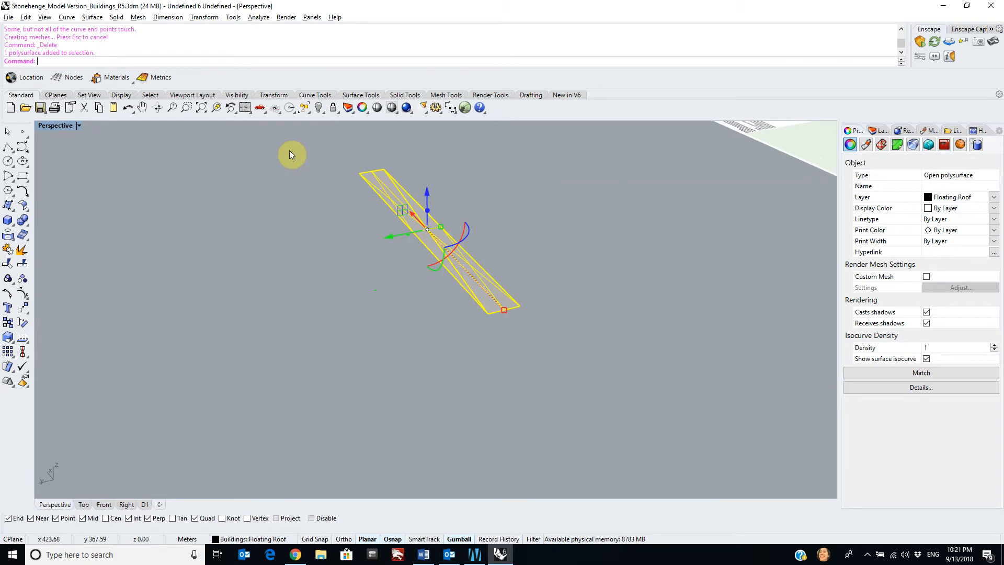
pyautogui.press('Delete')
# - Select both floating-roof edge curves above the visitor centre buildings and start a Loft between them
pyautogui.scroll(-6, 550, 230)
pyautogui.scroll(6, 690, 205)
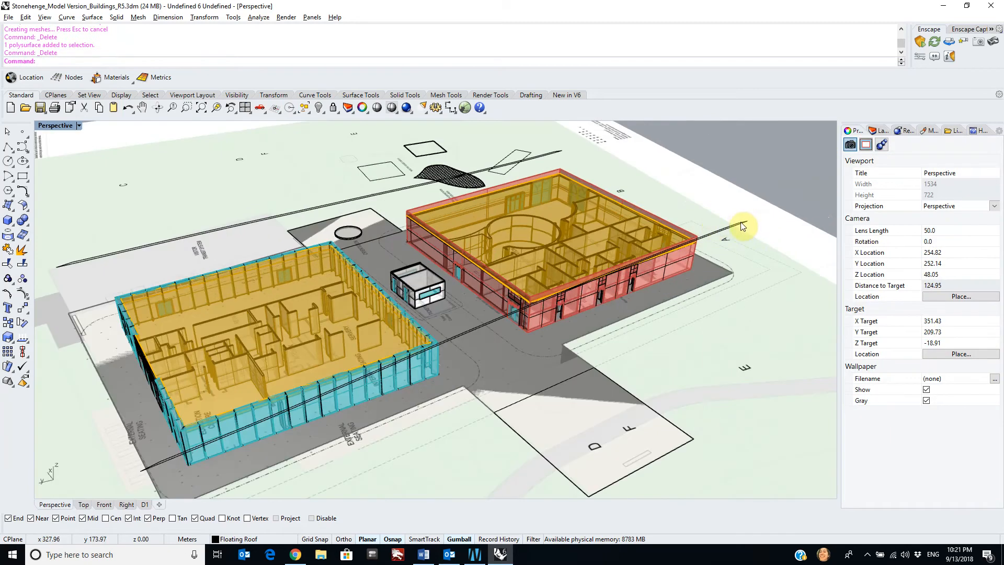
pyautogui.click(494, 182)
pyautogui.scroll(3, 559, 150)
pyautogui.keyDown('shift'); pyautogui.click(560, 146); pyautogui.keyUp('shift')
pyautogui.scroll(-5, 567, 141)
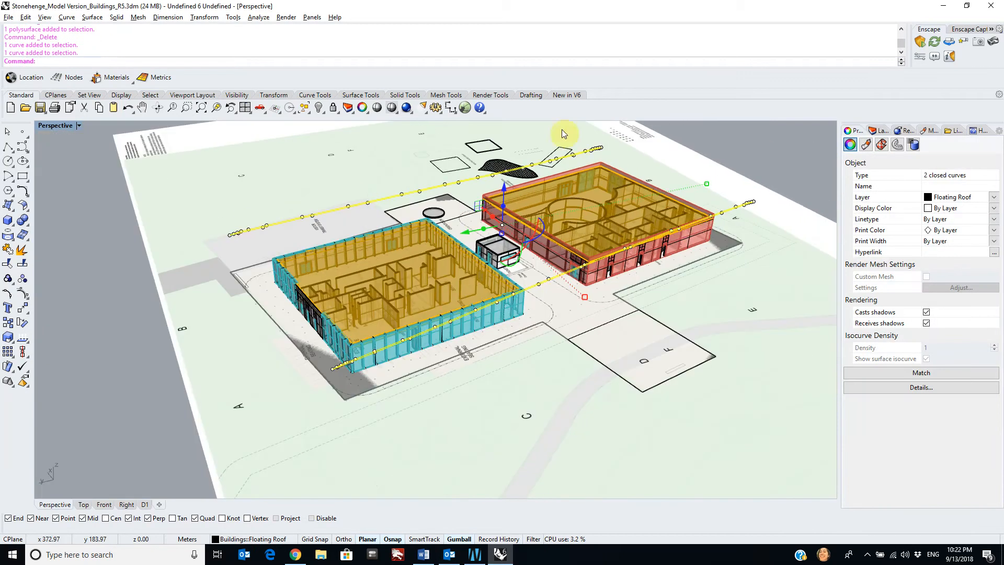
pyautogui.scroll(-2, 604, 187)
pyautogui.scroll(2, 575, 200)
pyautogui.scroll(3, 760, 252)
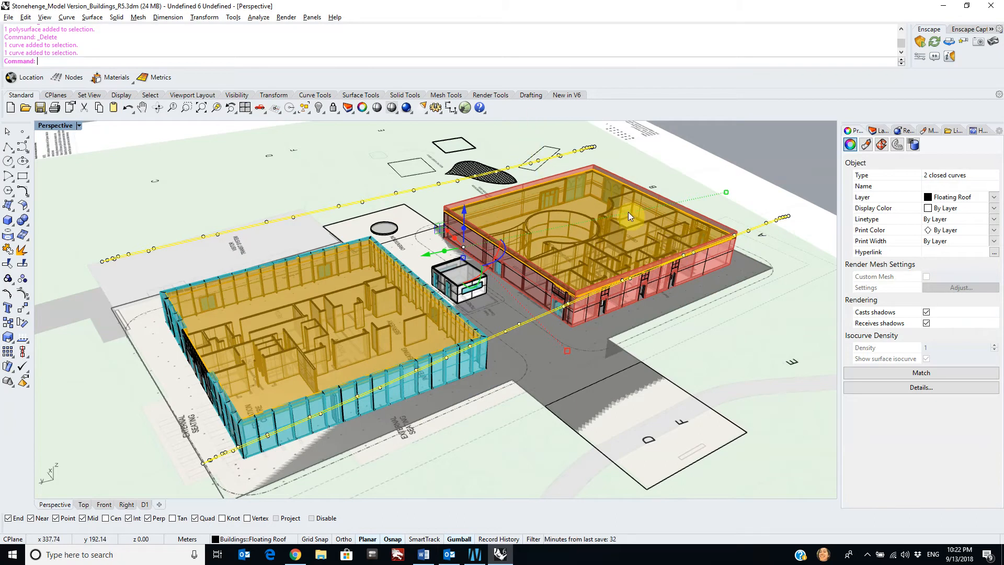
pyautogui.press('Return')
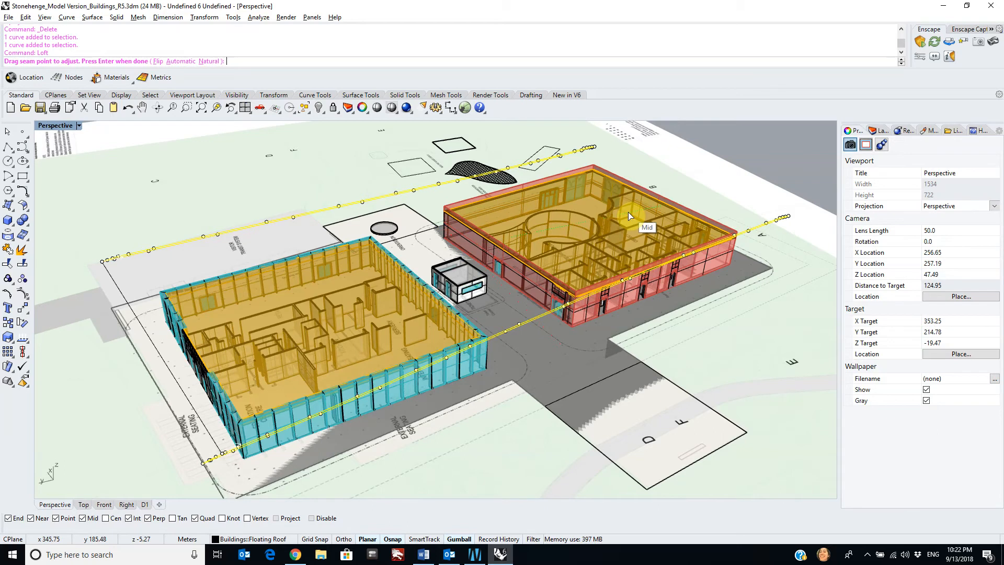
# - Examine where the loft seam points sit at the ends of both roof edge curves
pyautogui.moveTo(366, 325)
pyautogui.mouseDown(button='right')
pyautogui.moveTo(318, 316)
pyautogui.moveTo(370, 306)
pyautogui.mouseUp(button='right')
pyautogui.moveTo(260, 233); pyautogui.dragTo(287, 197, button='right')
pyautogui.scroll(6, 284, 200)
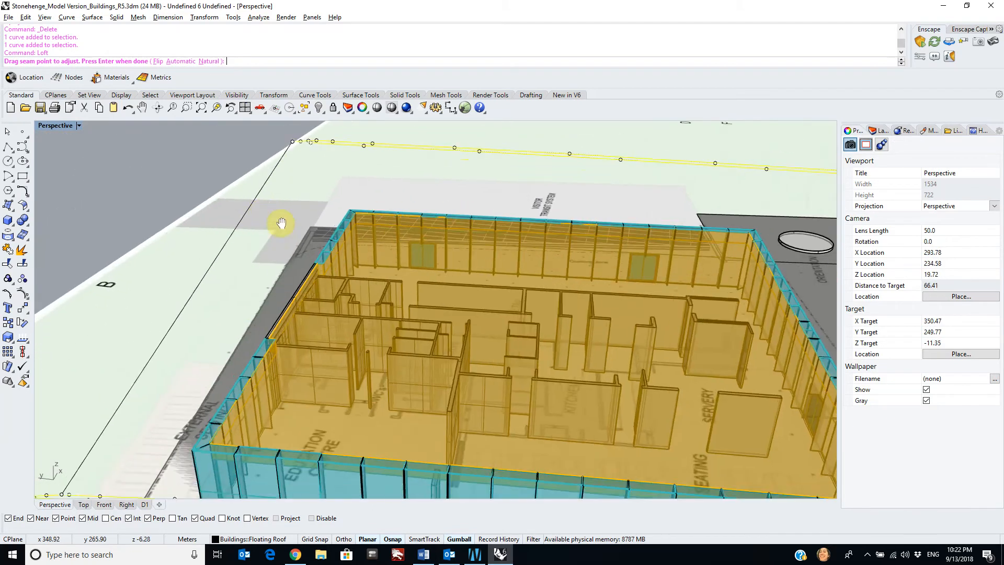
pyautogui.keyDown('shift'); pyautogui.moveTo(248, 246); pyautogui.dragTo(318, 176, button='right'); pyautogui.keyUp('shift')
pyautogui.moveTo(265, 279); pyautogui.dragTo(256, 259, button='right')
pyautogui.scroll(2, 271, 278)
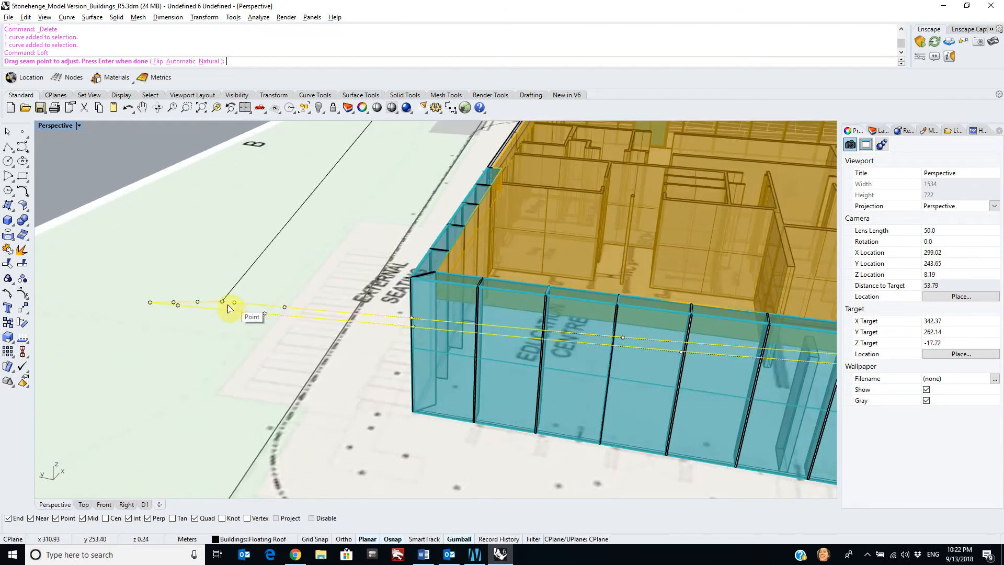
pyautogui.scroll(3, 235, 298)
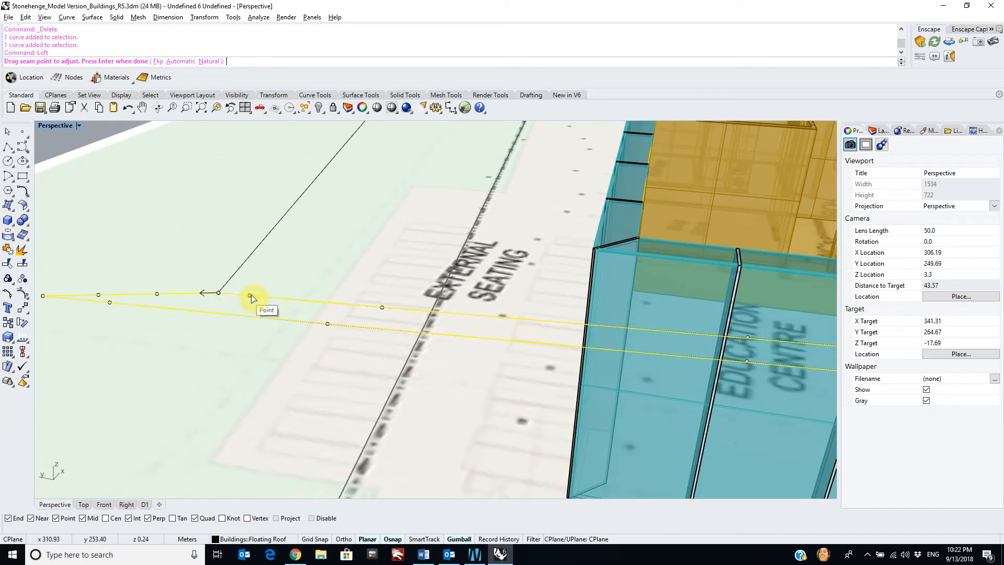
pyautogui.keyDown('shift'); pyautogui.moveTo(291, 303); pyautogui.dragTo(316, 303, button='right'); pyautogui.keyUp('shift')
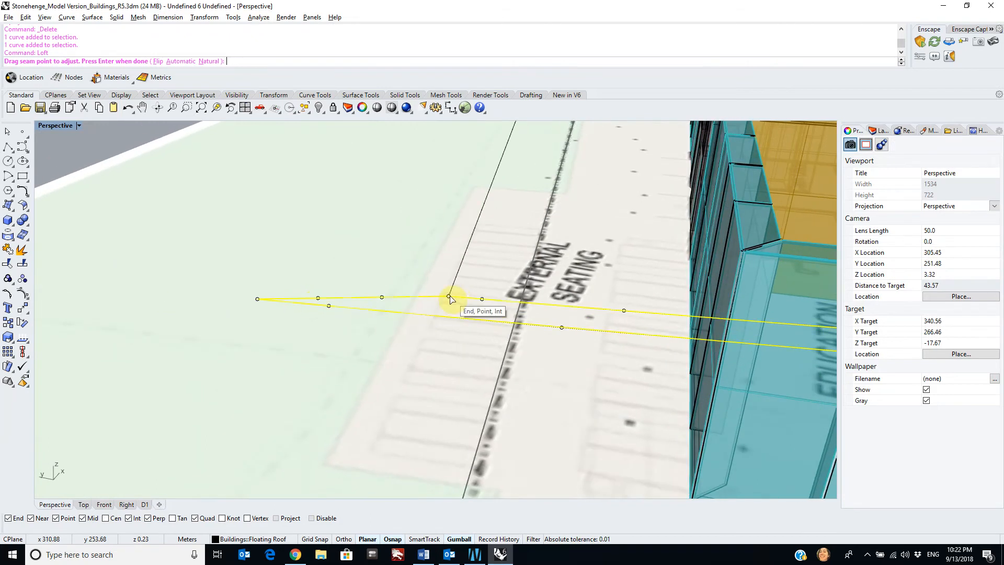
pyautogui.scroll(-5, 449, 300)
pyautogui.moveTo(459, 285); pyautogui.dragTo(515, 265, button='right')
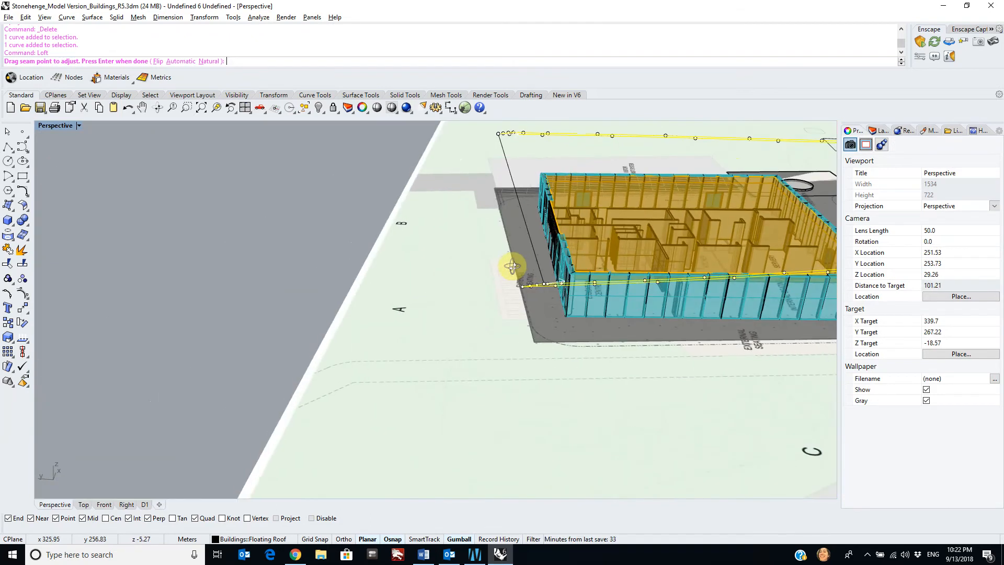
# - Preview the Straight sections loft between both roof curves, inspect its end near the Education Centre, and cancel it
pyautogui.press('Return')
pyautogui.scroll(3, 527, 219)
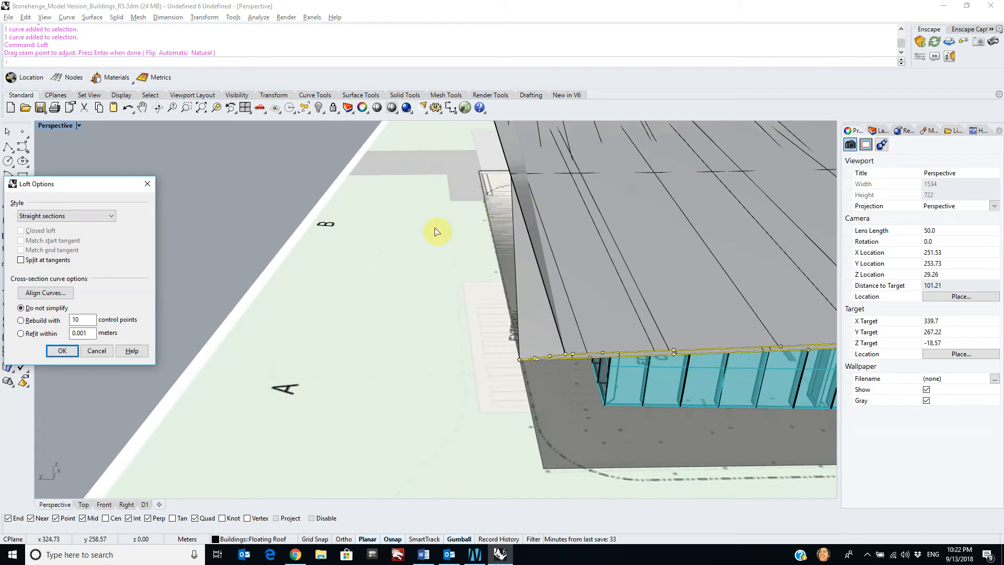
pyautogui.moveTo(556, 224); pyautogui.dragTo(372, 206, button='right')
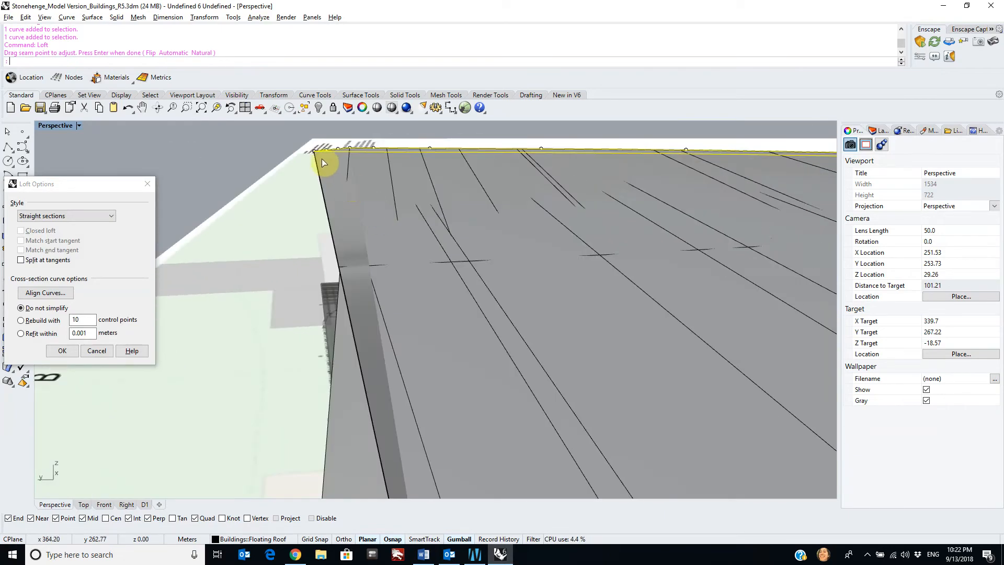
pyautogui.moveTo(311, 154); pyautogui.dragTo(364, 240, button='right')
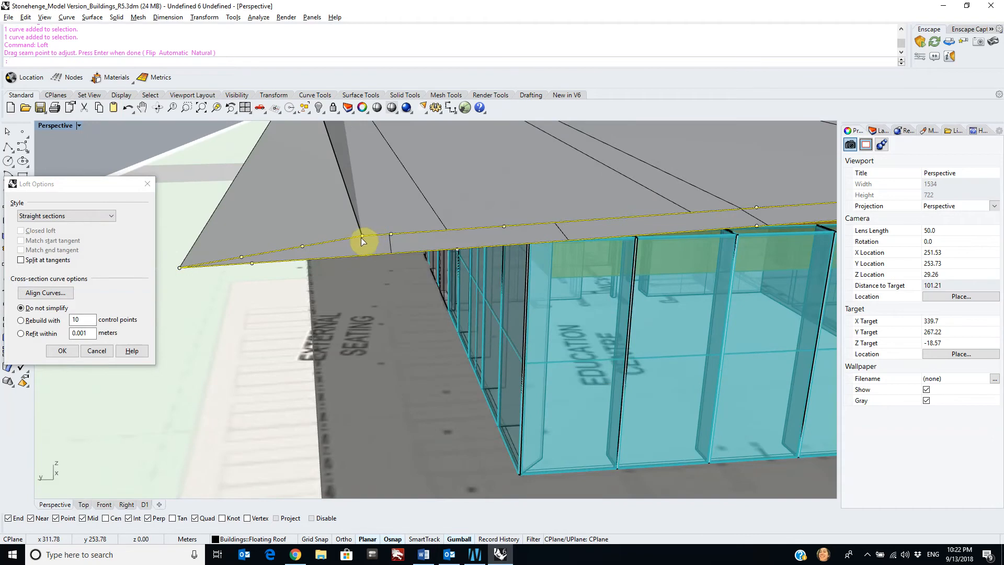
pyautogui.scroll(-3, 364, 240)
pyautogui.moveTo(366, 225); pyautogui.dragTo(392, 229, button='right')
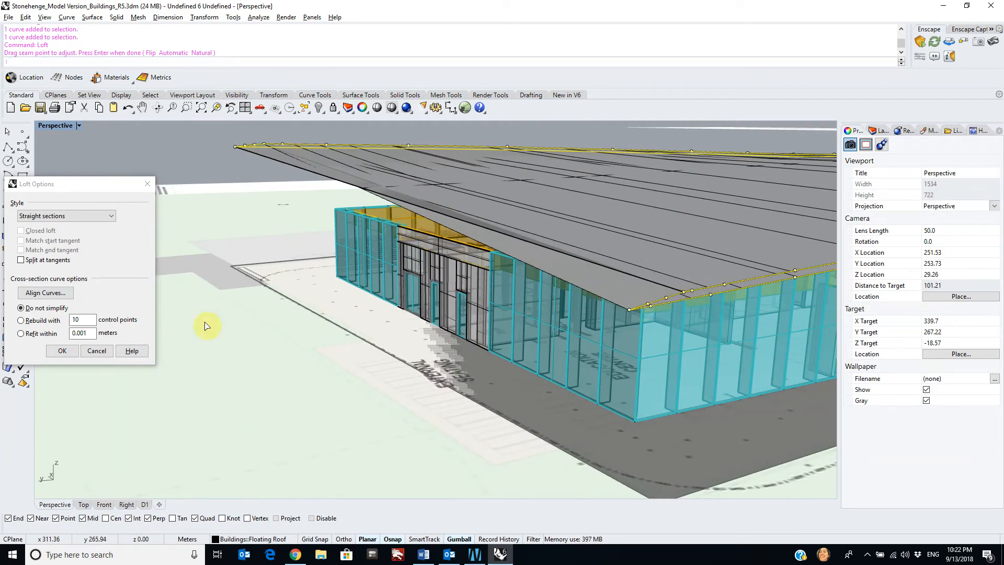
pyautogui.click(102, 351)
# - Restart the Loft and move the seam point of the roof curve beside the Education Centre to its pointed tip
pyautogui.scroll(-5, 429, 300)
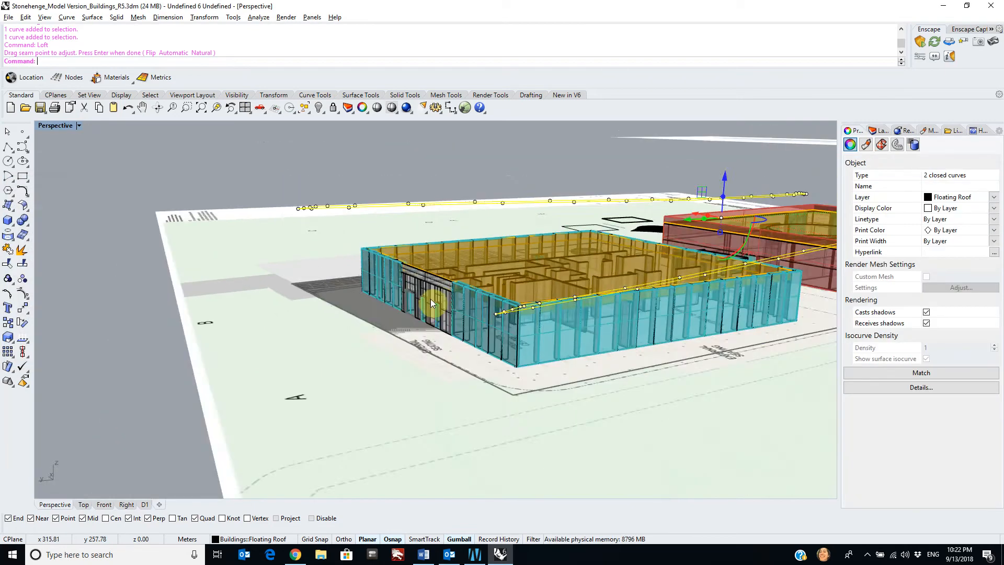
pyautogui.moveTo(429, 300); pyautogui.dragTo(321, 253, button='right')
pyautogui.rightClick(323, 252)
pyautogui.moveTo(324, 296); pyautogui.dragTo(367, 305, button='right')
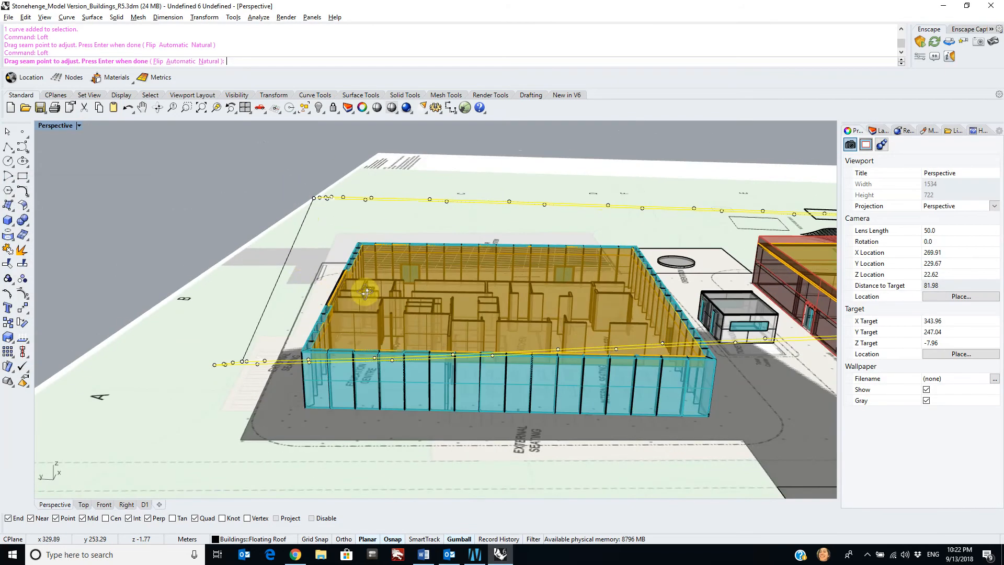
pyautogui.scroll(8, 275, 209)
pyautogui.scroll(8, 421, 209)
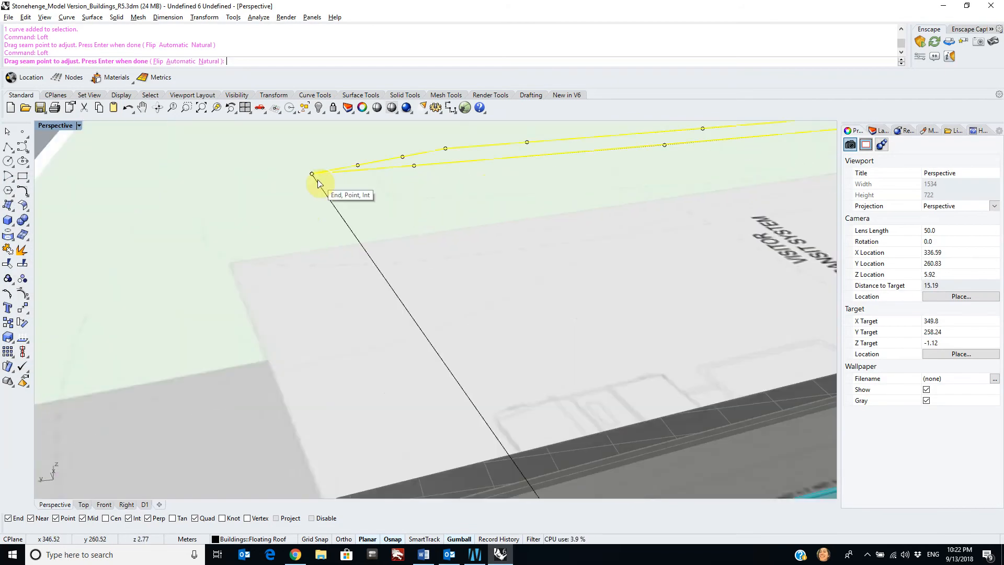
pyautogui.scroll(-8, 323, 187)
pyautogui.scroll(-6, 415, 365)
pyautogui.moveTo(393, 341); pyautogui.dragTo(249, 343, button='right')
pyautogui.scroll(2, 262, 346)
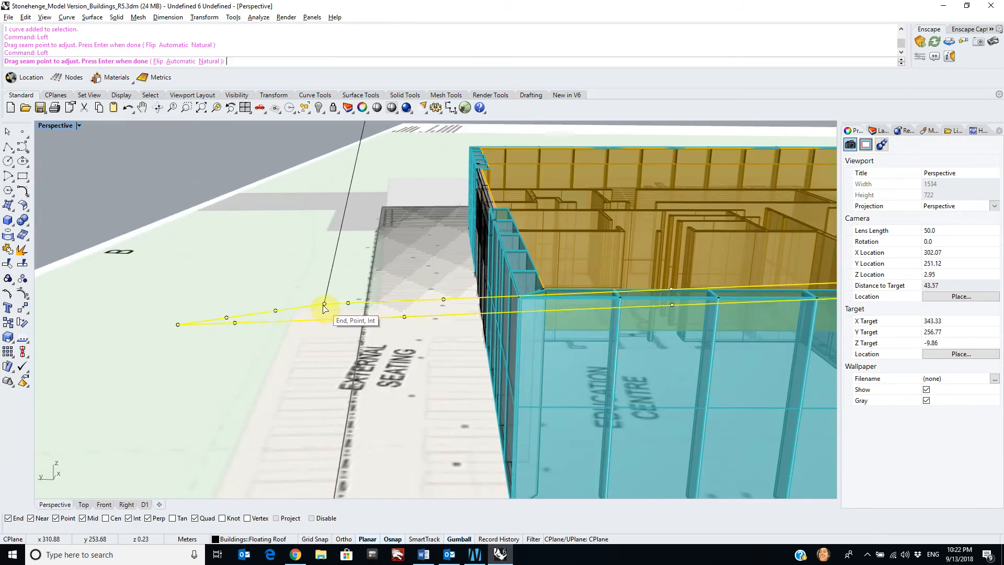
pyautogui.moveTo(325, 305); pyautogui.dragTo(183, 325)
pyautogui.click(199, 328)
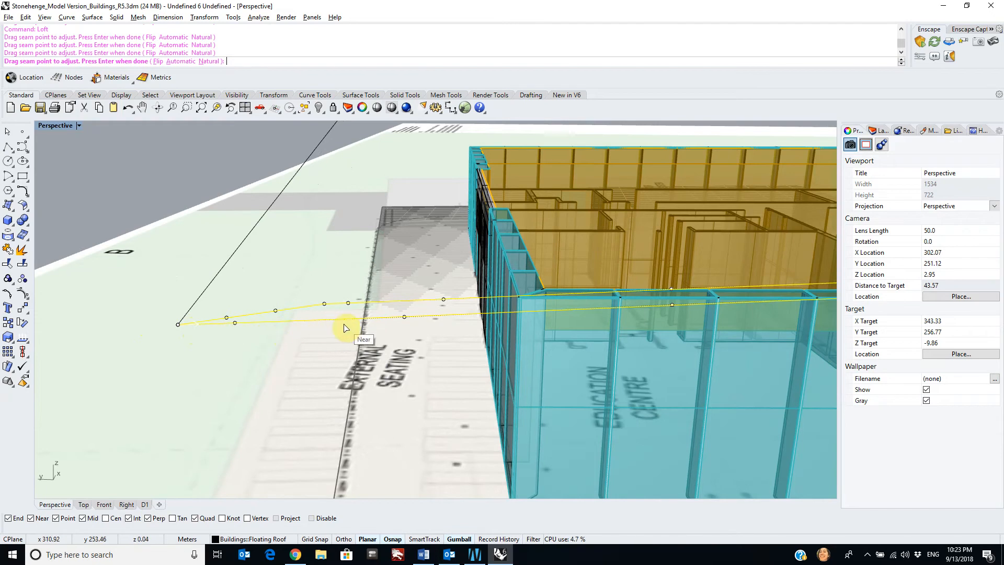
# - Accept the seam points and create the roof loft with Straight sections and Do not simplify
pyautogui.scroll(-4, 345, 328)
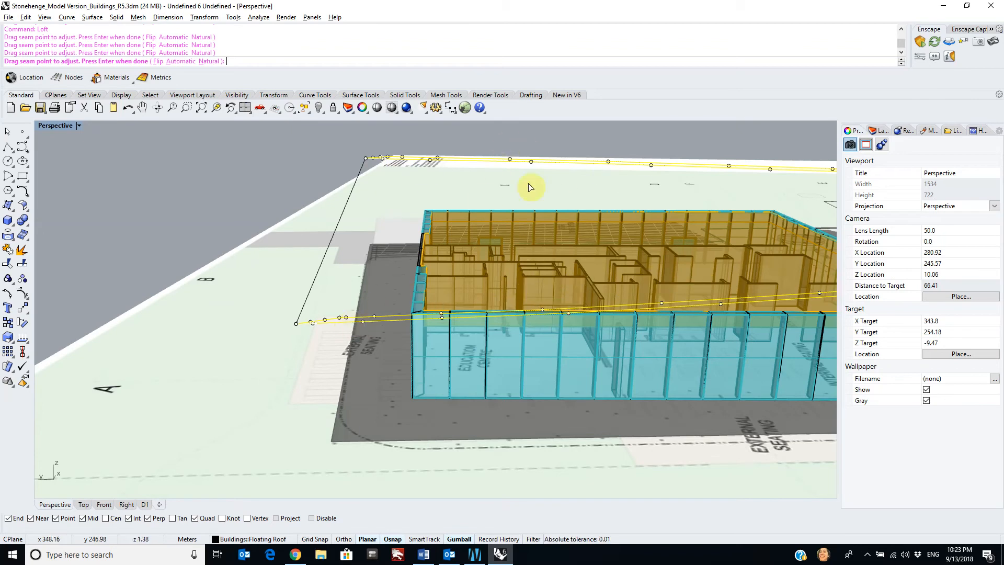
pyautogui.press('Return')
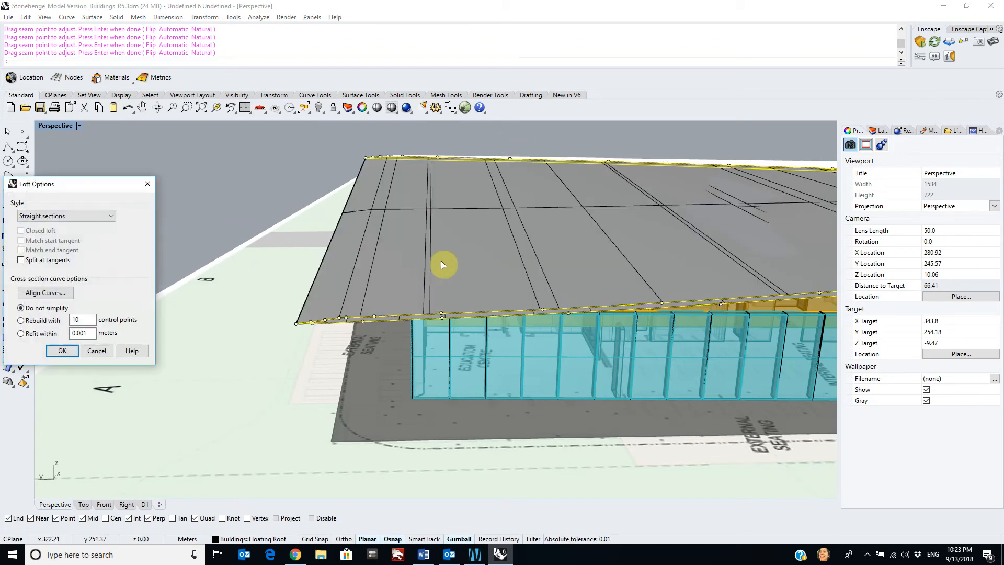
pyautogui.click(62, 351)
# - Delete the two roof edge curves, inspect the lofted polysurface, and undo the deletion
pyautogui.moveTo(359, 331); pyautogui.dragTo(268, 253, button='right')
pyautogui.press('Delete')
pyautogui.scroll(5, 405, 303)
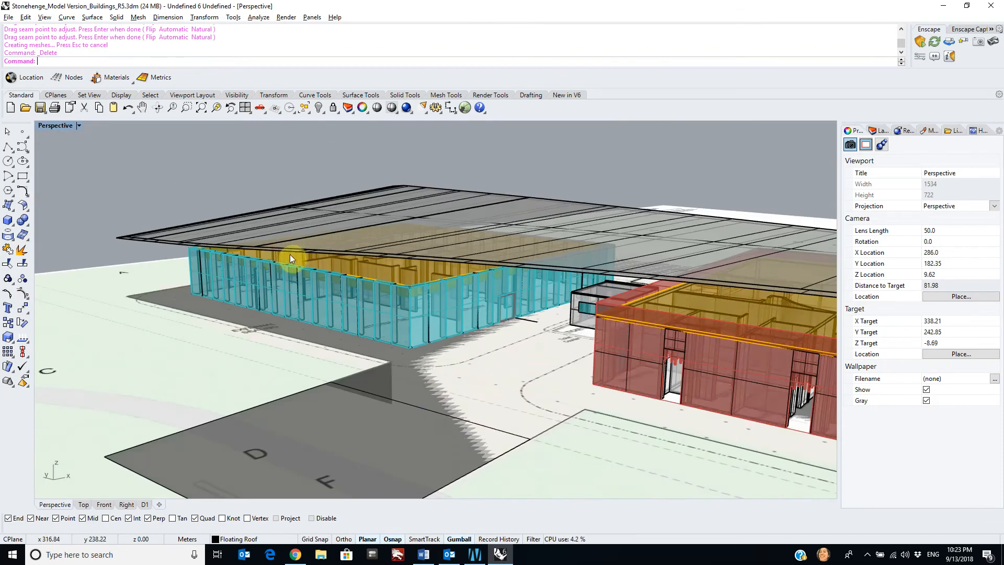
pyautogui.scroll(4, 266, 250)
pyautogui.click(329, 281)
pyautogui.scroll(-4, 328, 281)
pyautogui.moveTo(328, 281); pyautogui.dragTo(704, 256, button='right')
pyautogui.moveTo(500, 240); pyautogui.dragTo(514, 285, button='right')
pyautogui.hotkey('ctrl', 'z')
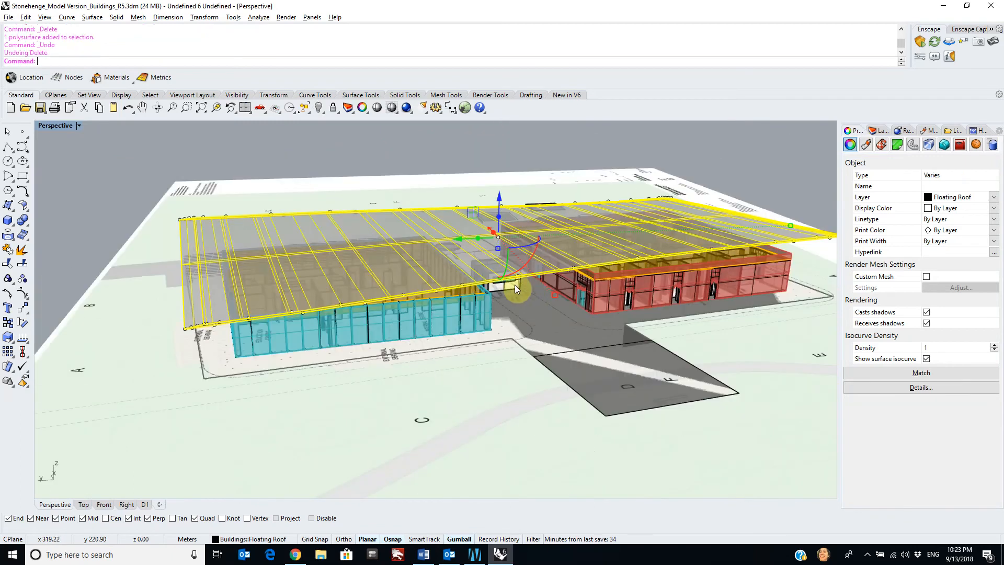
# - Select the roof edge curve on the Education Centre side and try to loft it on its own
pyautogui.click(58, 134)
pyautogui.scroll(6, 262, 286)
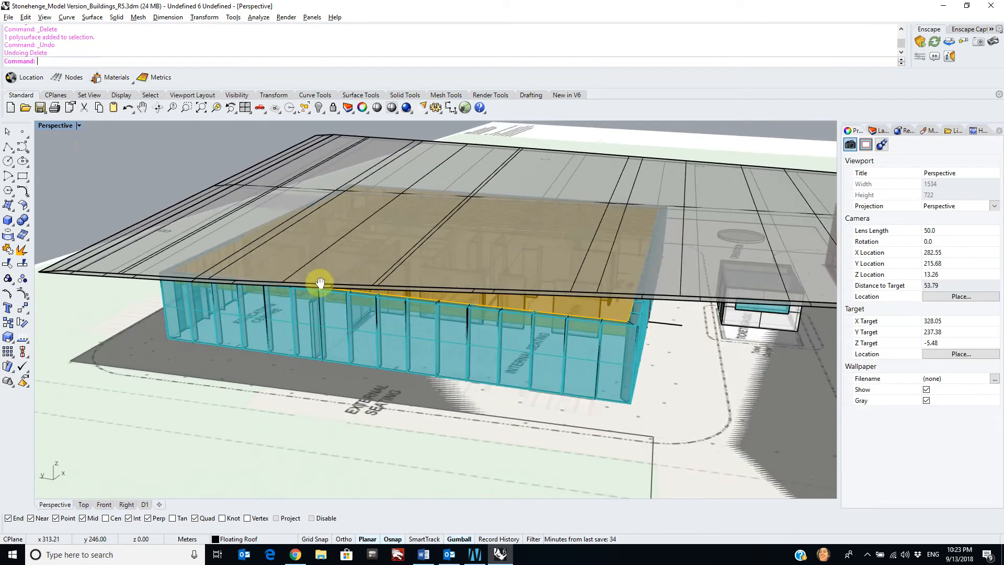
pyautogui.scroll(5, 261, 287)
pyautogui.click(250, 264)
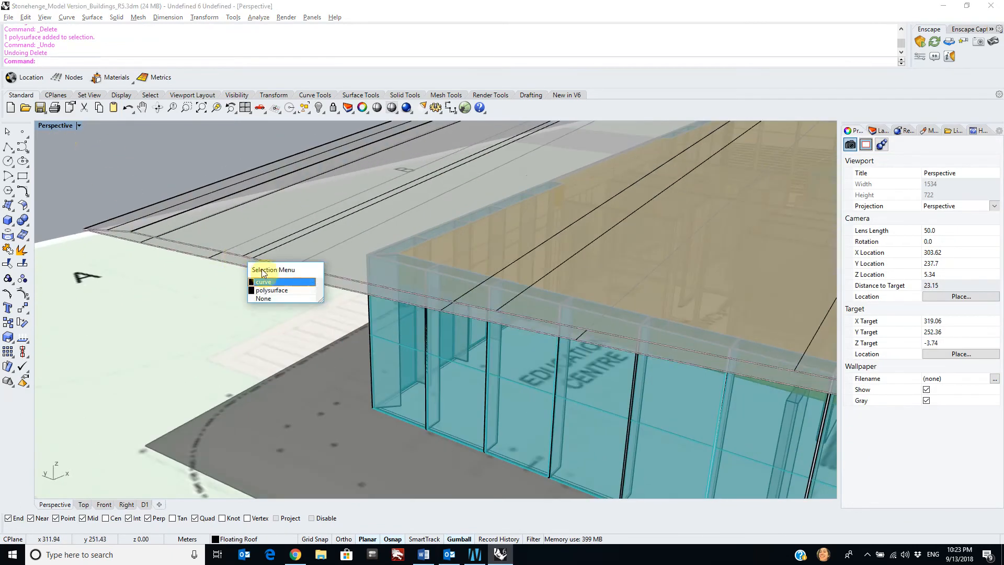
pyautogui.click(264, 281)
pyautogui.scroll(-5, 291, 284)
pyautogui.moveTo(511, 304); pyautogui.dragTo(308, 290, button='right')
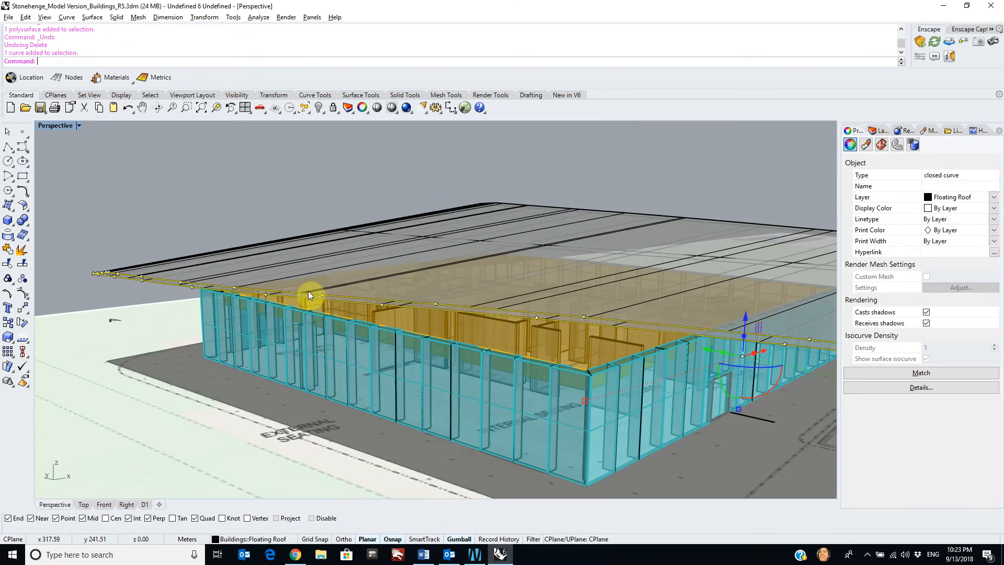
pyautogui.write('ft')
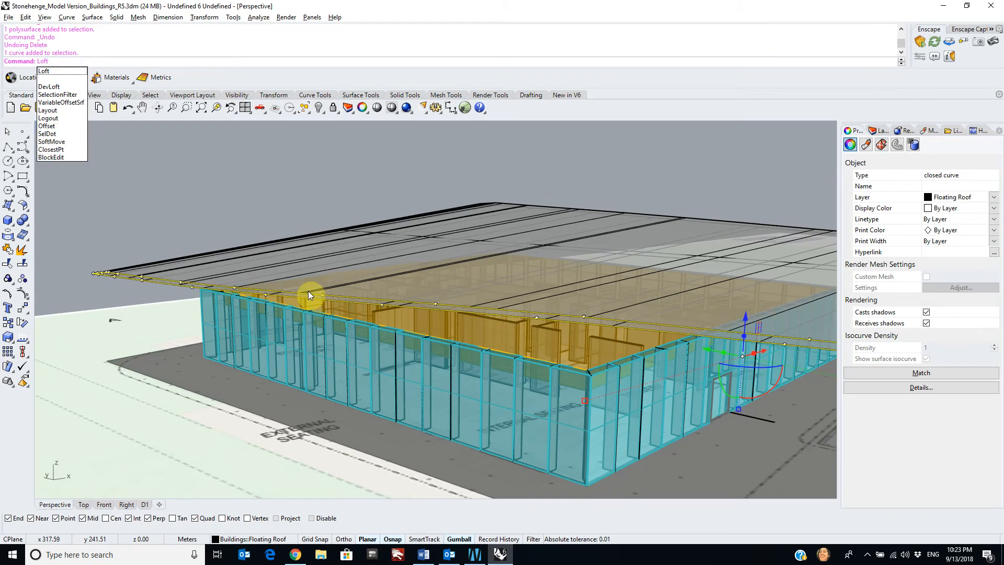
pyautogui.press('Return')
pyautogui.press('Escape')
# - Patch the closed roof edge curve on the Education Centre side with Automatic trim to cap that end of the roof
pyautogui.scroll(3, 166, 287)
pyautogui.click(157, 279)
pyautogui.click(190, 305)
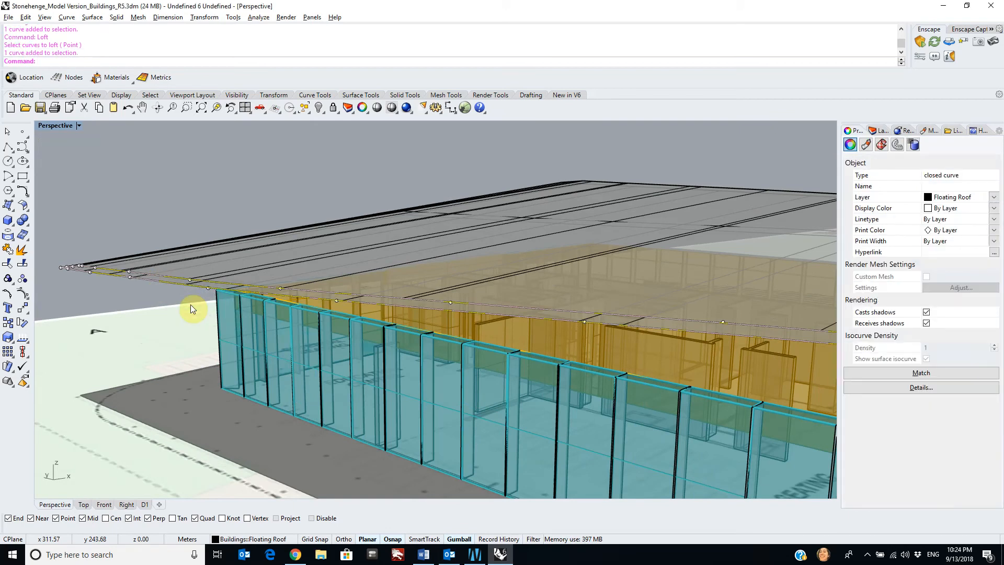
pyautogui.write('Patch')
pyautogui.press('Return')
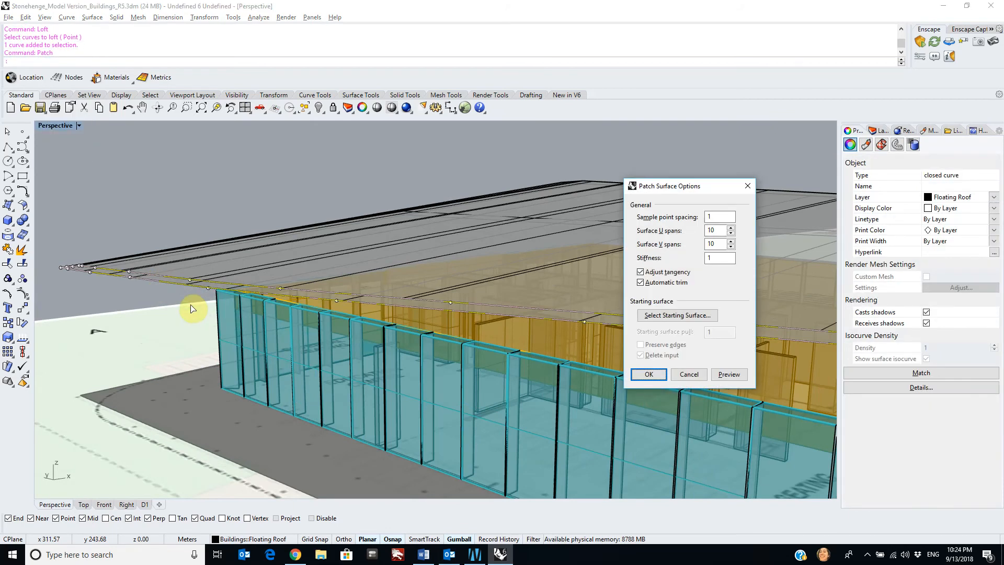
pyautogui.write('0')
pyautogui.click(647, 374)
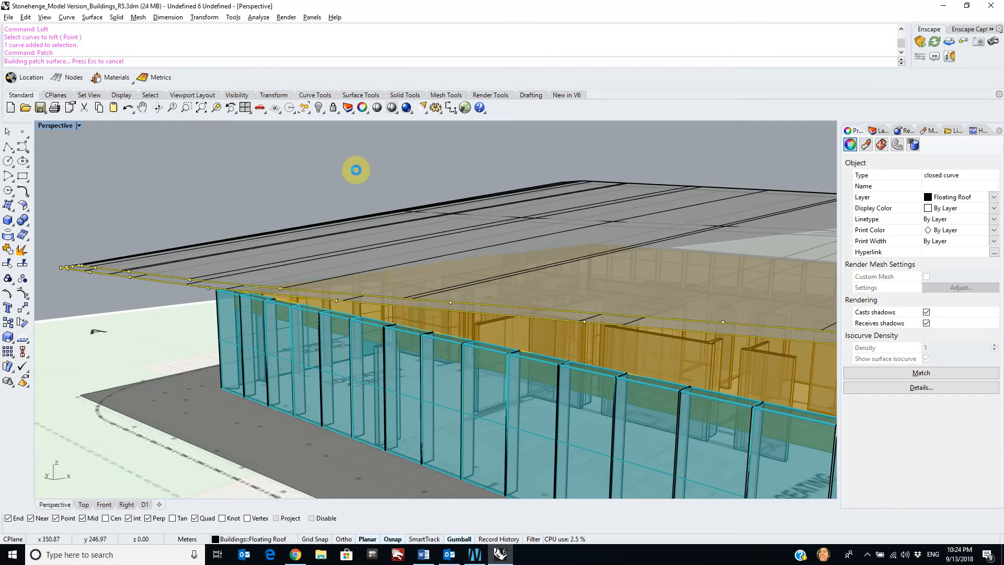
# - Patch the closed roof edge curve on the opposite side with the same options to cap the other end of the roof
pyautogui.scroll(-5, 357, 171)
pyautogui.scroll(2, 560, 242)
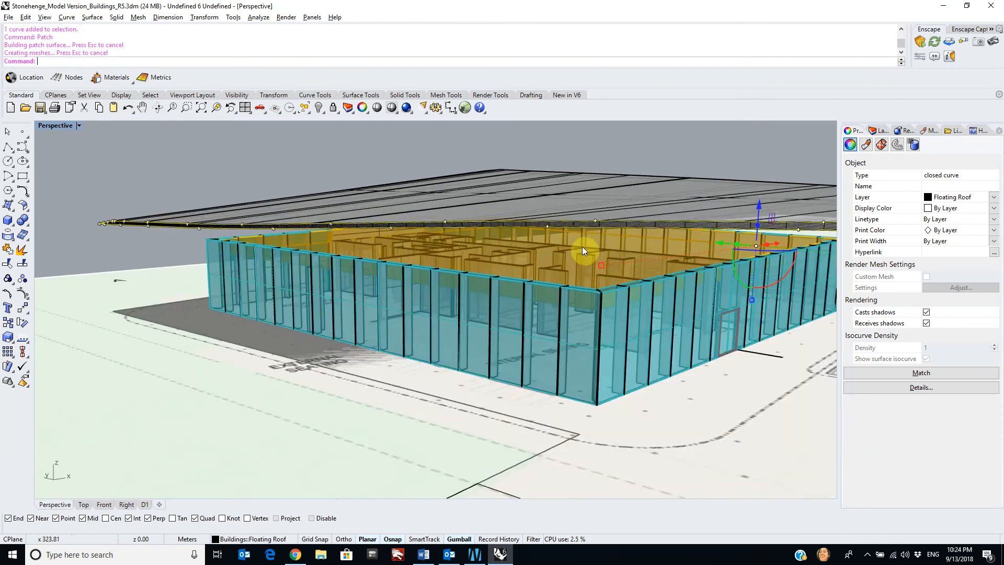
pyautogui.moveTo(560, 243); pyautogui.dragTo(619, 281, button='right')
pyautogui.scroll(3, 432, 297)
pyautogui.scroll(-6, 434, 296)
pyautogui.moveTo(602, 314); pyautogui.dragTo(444, 350, button='right')
pyautogui.click(443, 350)
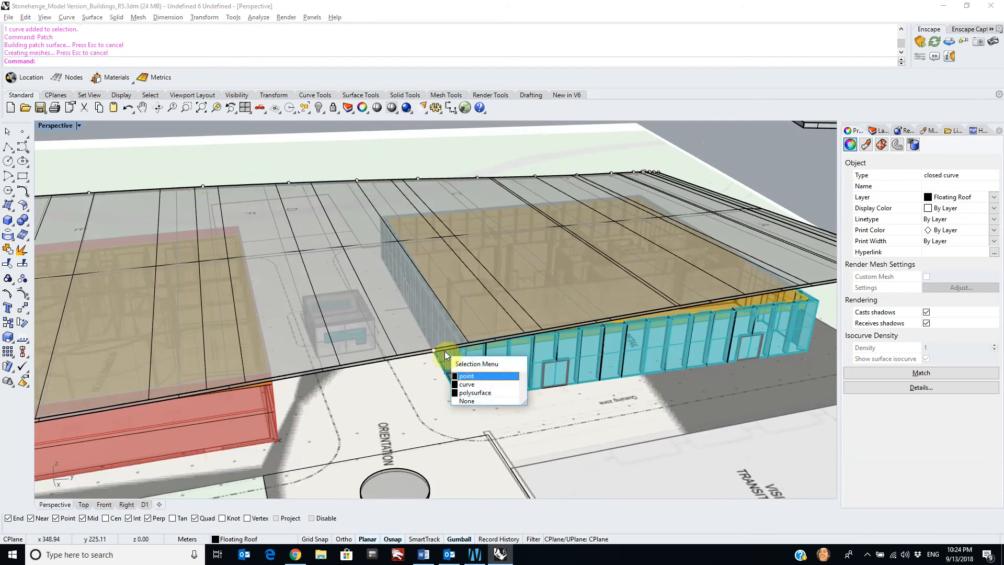
pyautogui.click(506, 377)
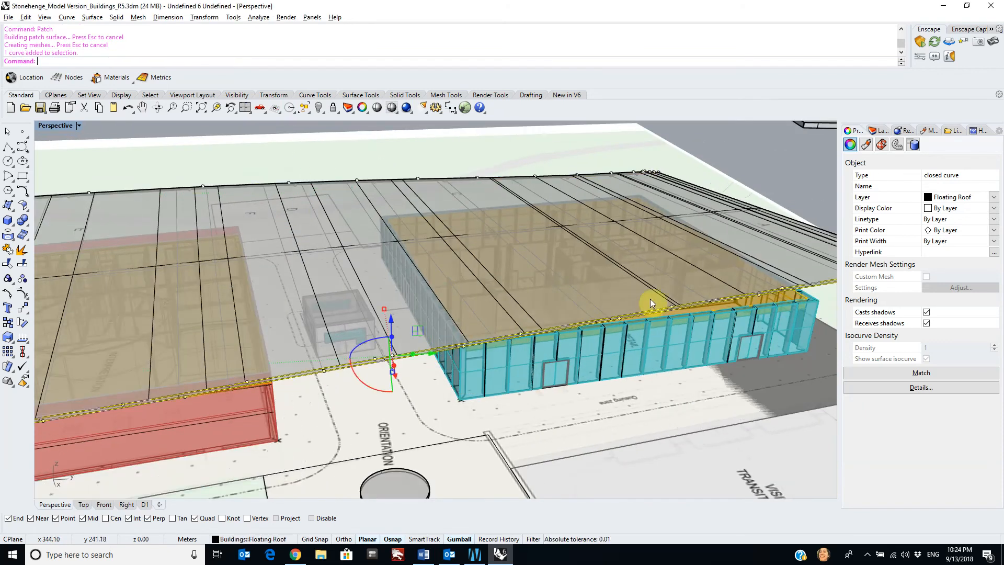
pyautogui.rightClick(645, 312)
pyautogui.click(652, 369)
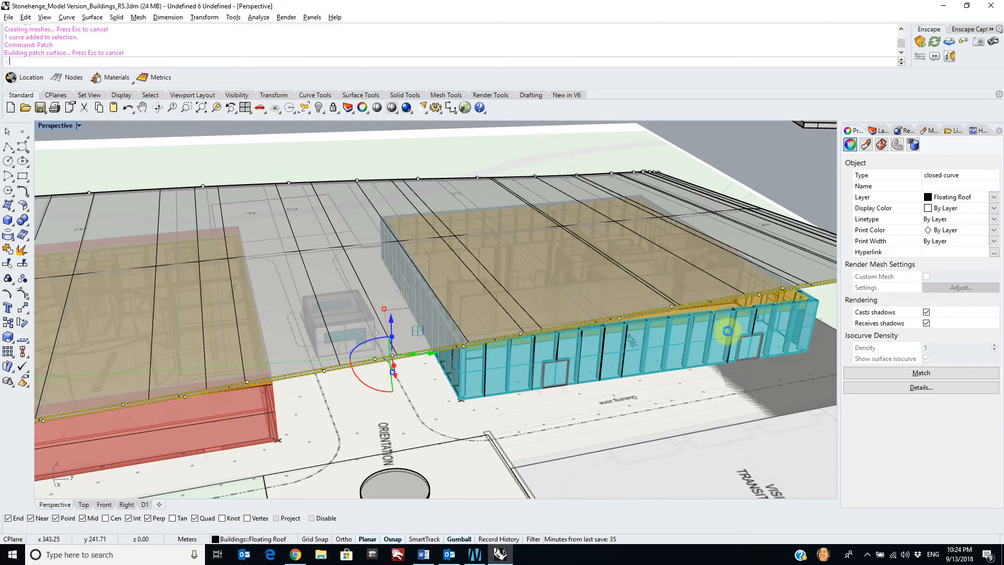
# - Join the lofted roof polysurface with its two patch surfaces and check the object type of the result
pyautogui.moveTo(782, 317); pyautogui.dragTo(691, 203, button='right')
pyautogui.click(690, 199)
pyautogui.keyDown('shift'); pyautogui.click(650, 171); pyautogui.keyUp('shift')
pyautogui.moveTo(651, 172); pyautogui.dragTo(309, 267, button='right')
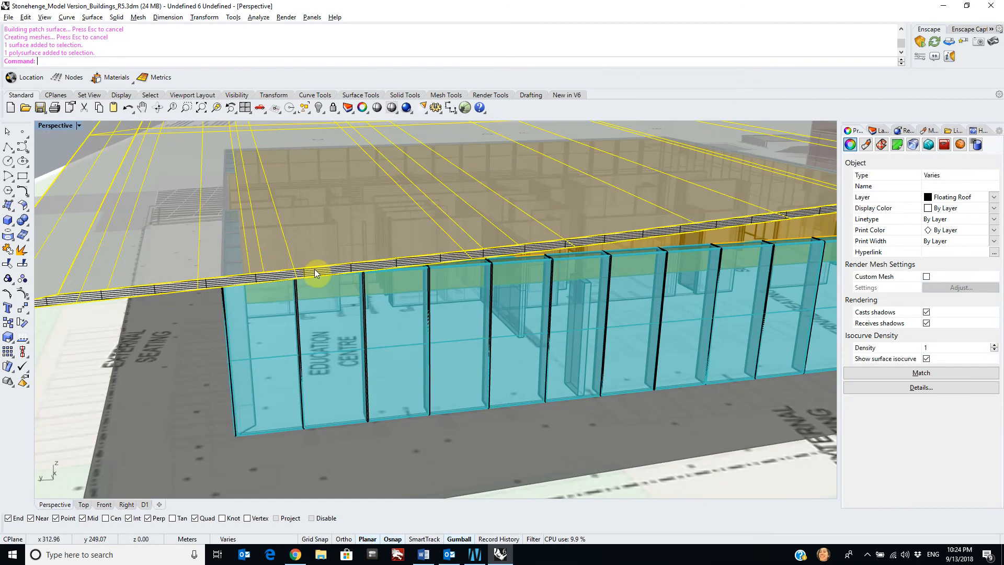
pyautogui.keyDown('shift'); pyautogui.click(304, 277); pyautogui.keyUp('shift')
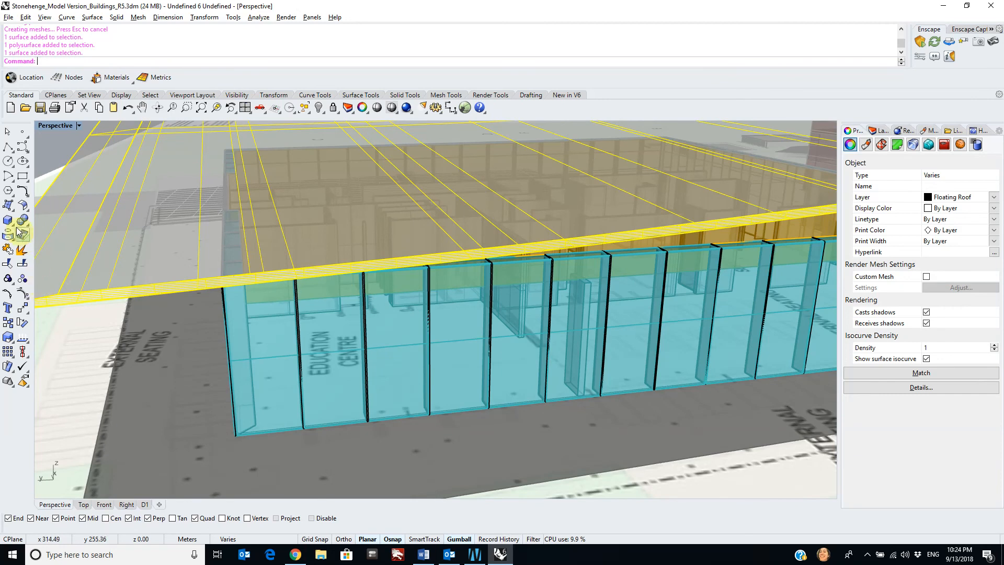
pyautogui.click(8, 249)
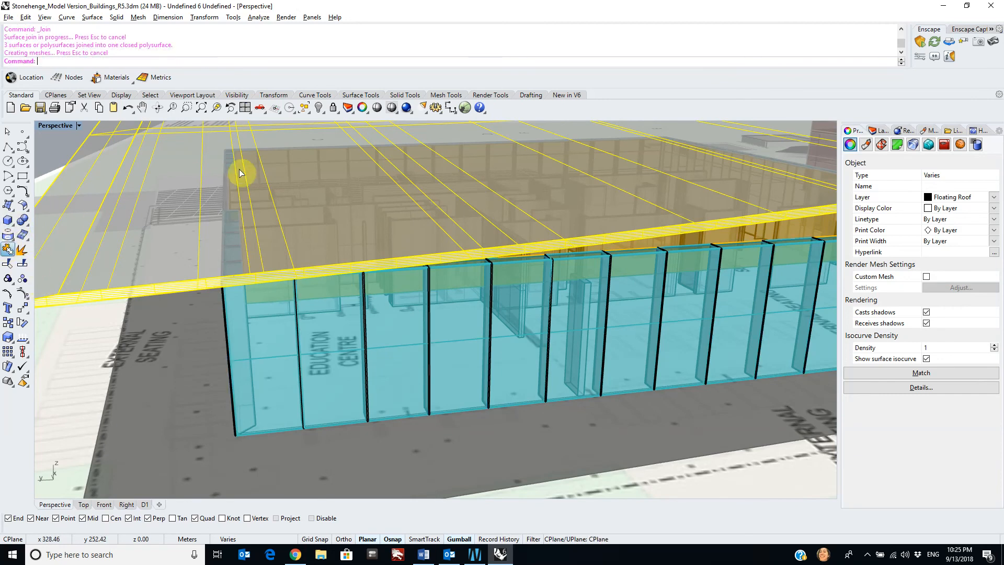
pyautogui.click(879, 130)
pyautogui.click(854, 131)
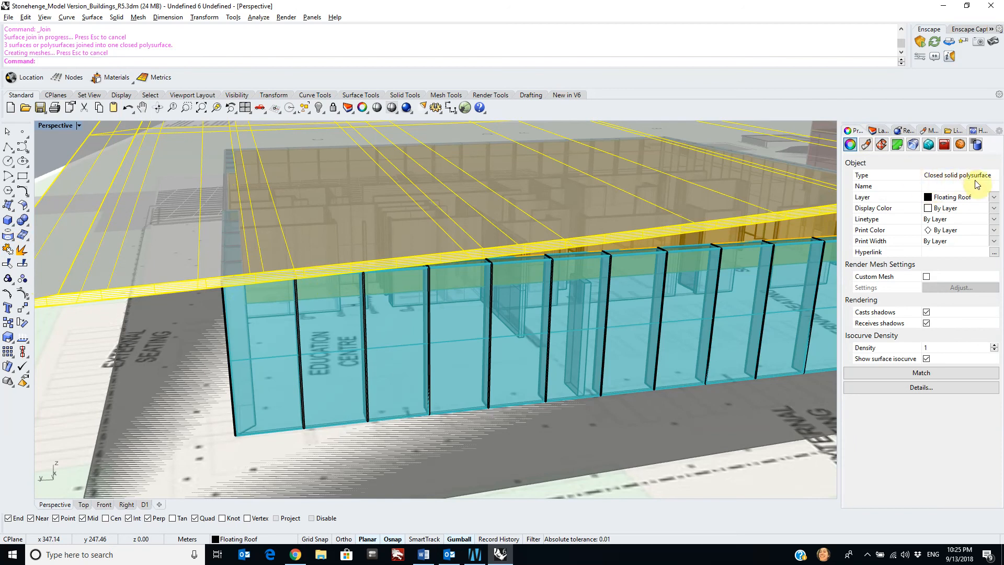
# - Delete the two original closed edge curves at the sides of the joined roof
pyautogui.moveTo(822, 192); pyautogui.dragTo(548, 206, button='right')
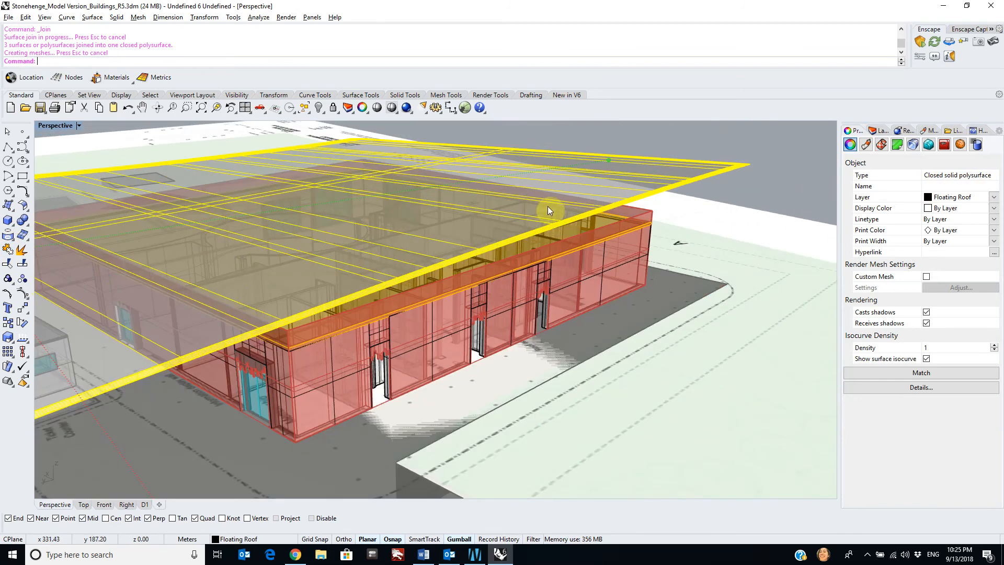
pyautogui.click(707, 174)
pyautogui.click(751, 190)
pyautogui.press('Delete')
pyautogui.moveTo(751, 191); pyautogui.dragTo(312, 226, button='right')
pyautogui.scroll(5, 391, 284)
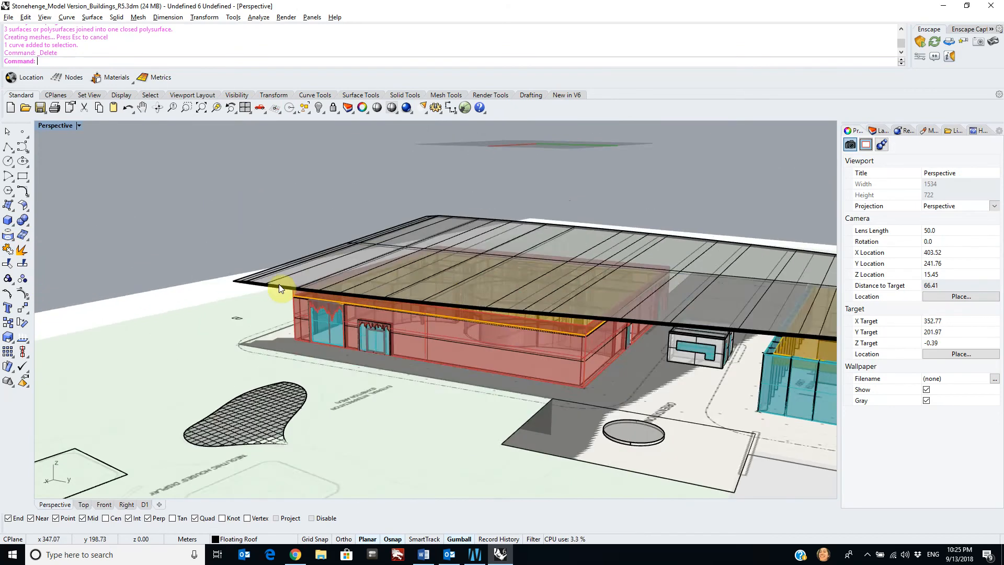
pyautogui.scroll(8, 249, 285)
pyautogui.click(249, 285)
pyautogui.click(280, 313)
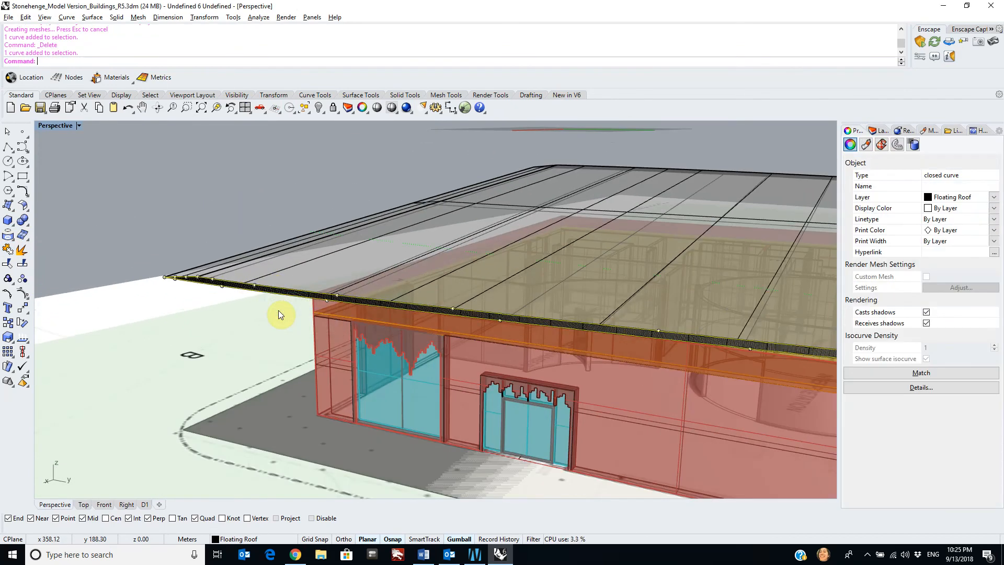
pyautogui.press('Delete')
pyautogui.scroll(-8, 304, 311)
pyautogui.moveTo(485, 313); pyautogui.dragTo(624, 299, button='right')
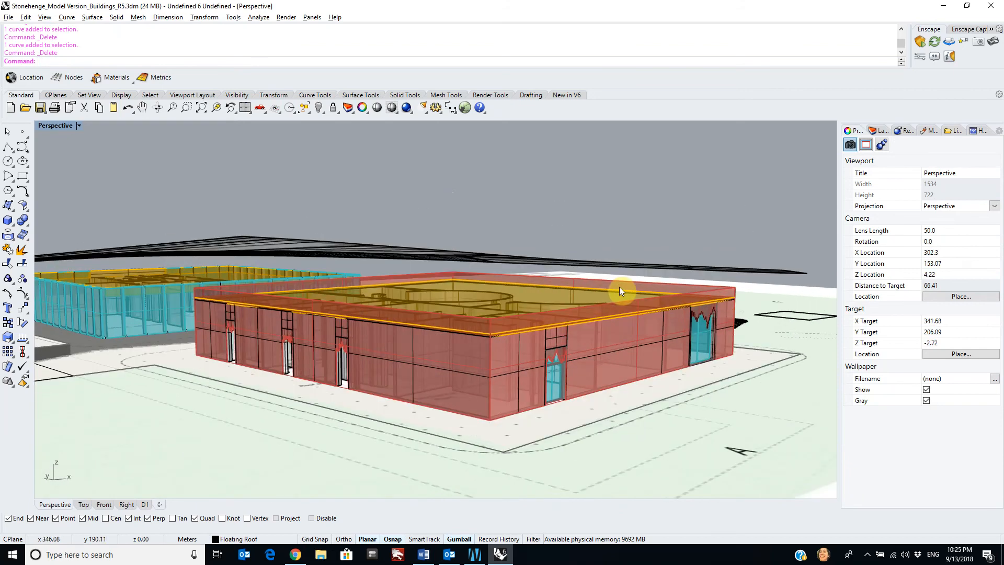